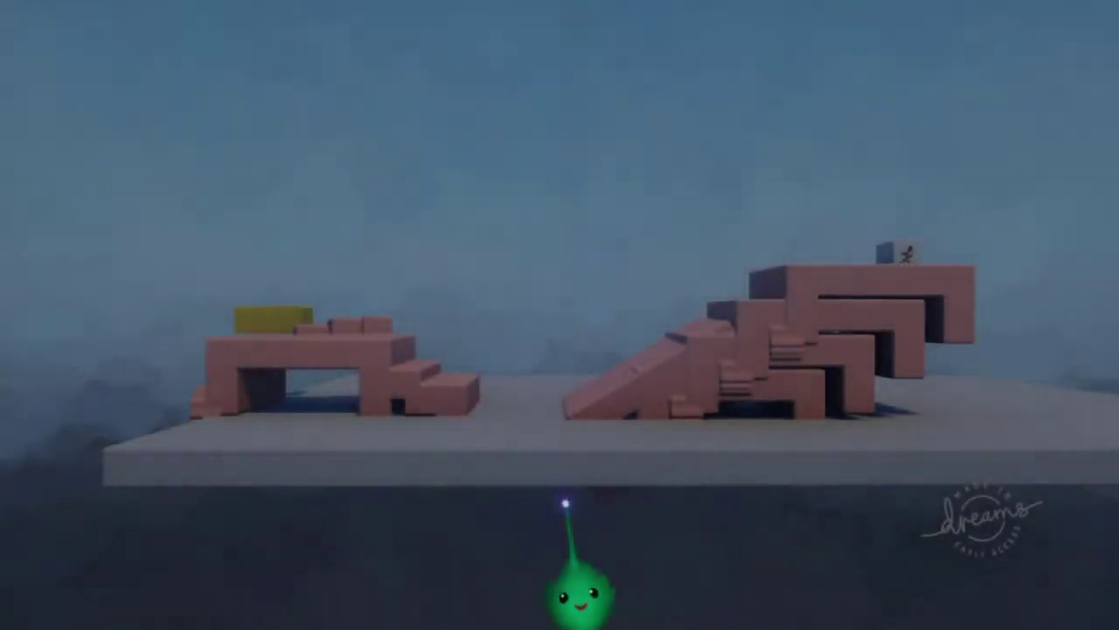
- Switch the platform level from play mode to edit mode
key("Escape")
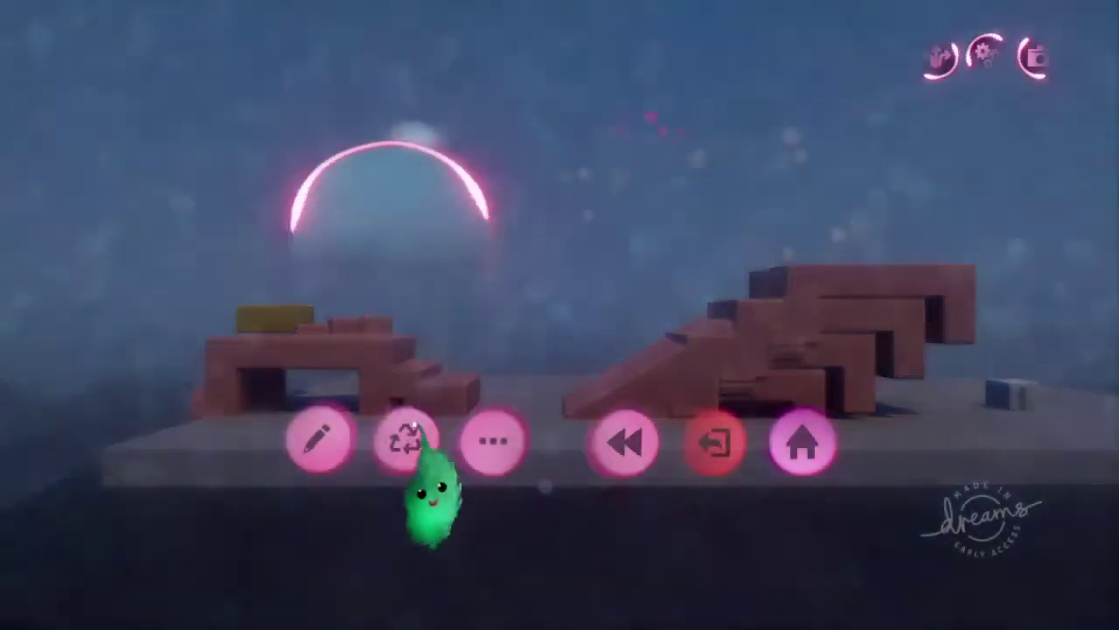
left_click(317, 443)
key("Left")
key("Left")
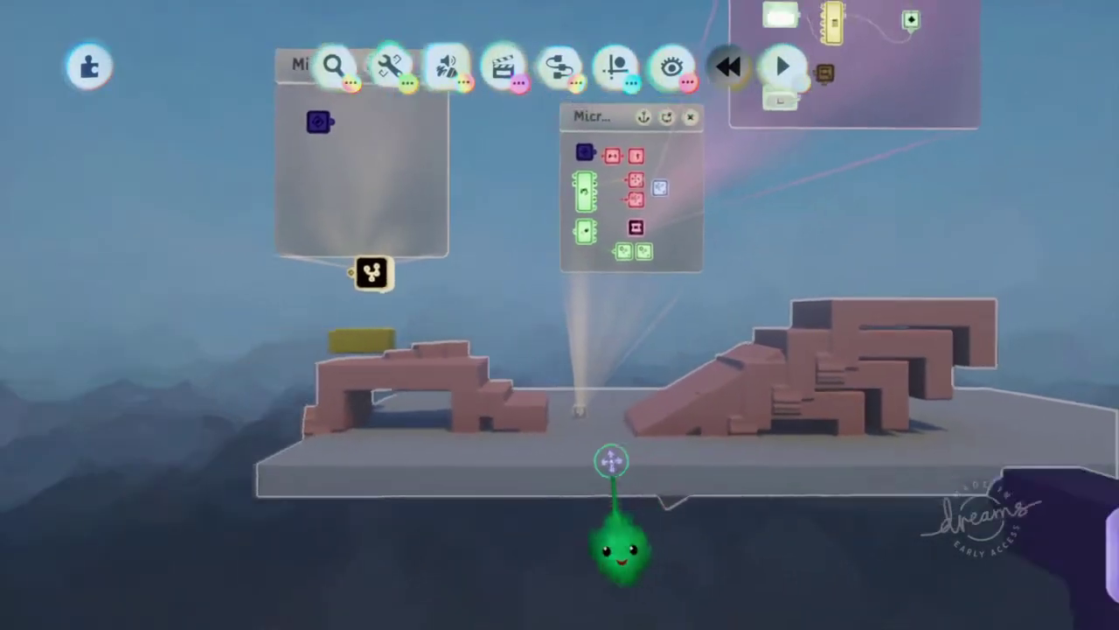
- Turn on grid snap and create a new cube sculpture in front of the platform level
middle_click_drag(611, 460, 623, 453)
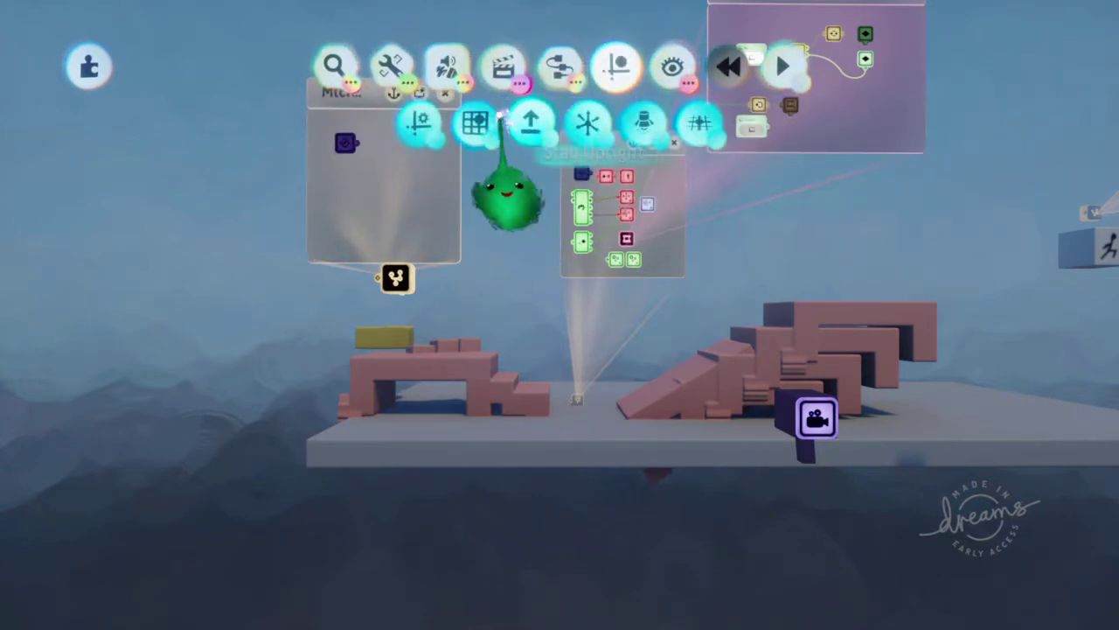
left_click(334, 122)
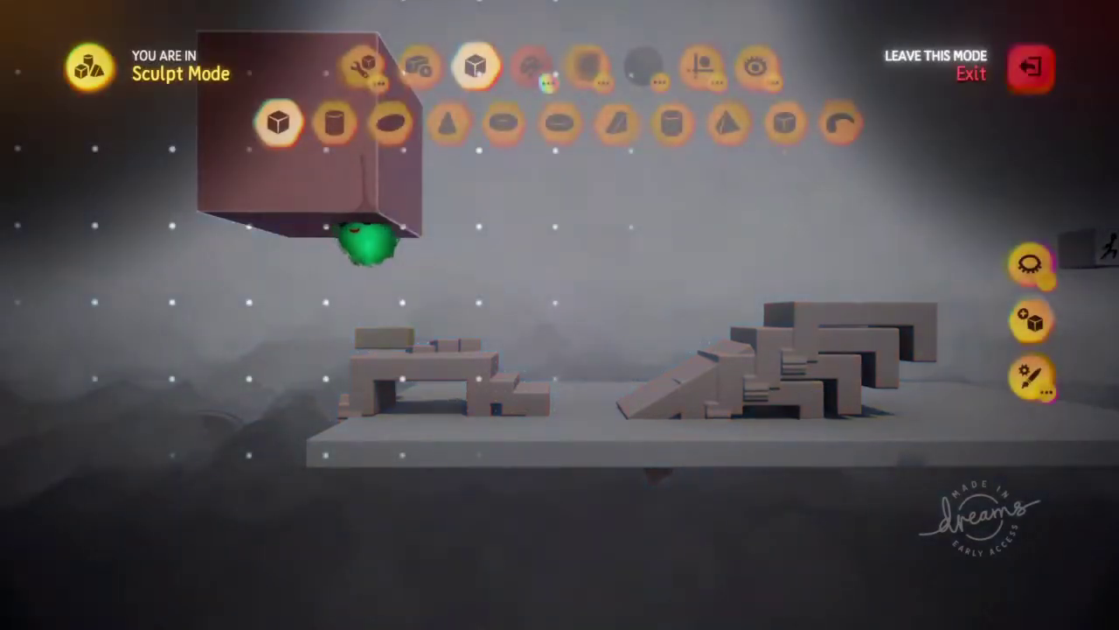
key("Escape")
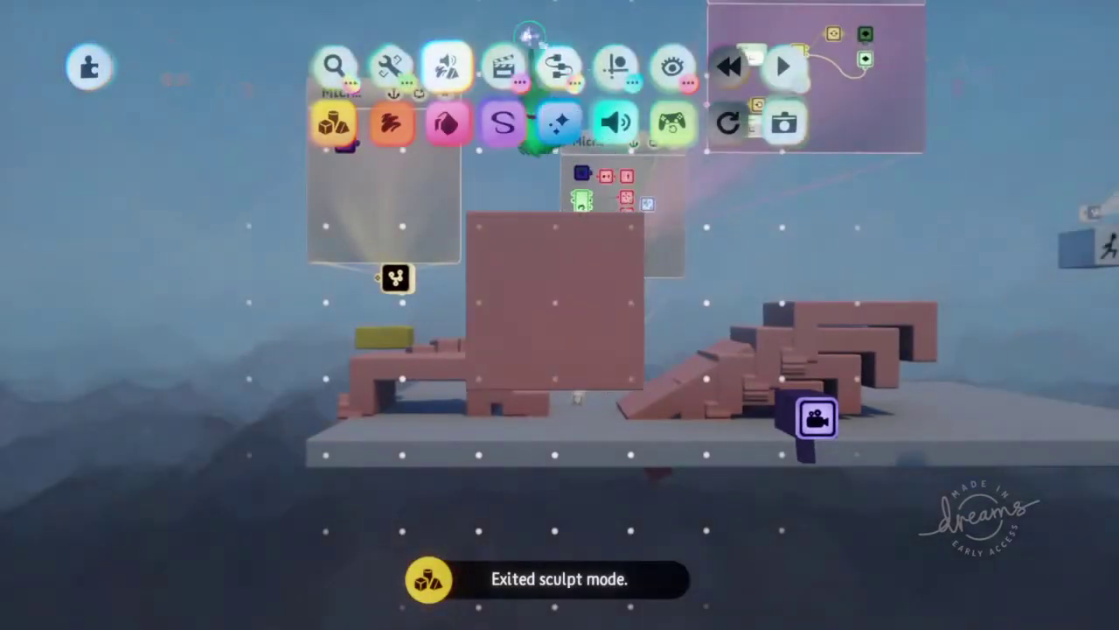
key("Escape")
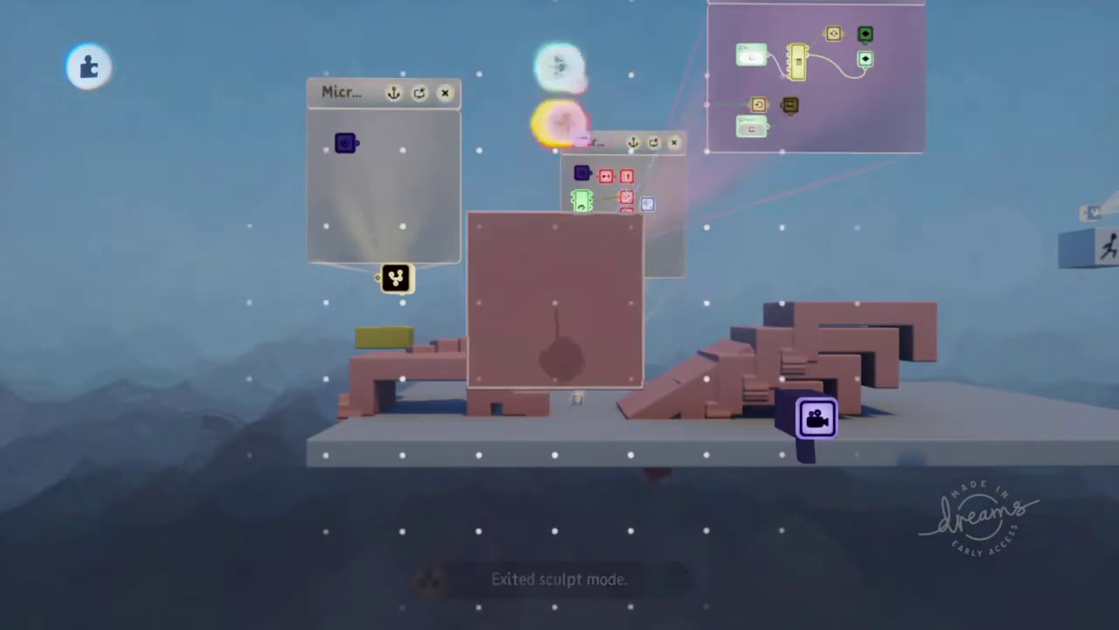
- Attach a microchip to the front face of the new cube
middle_click_drag(550, 282, 618, 290)
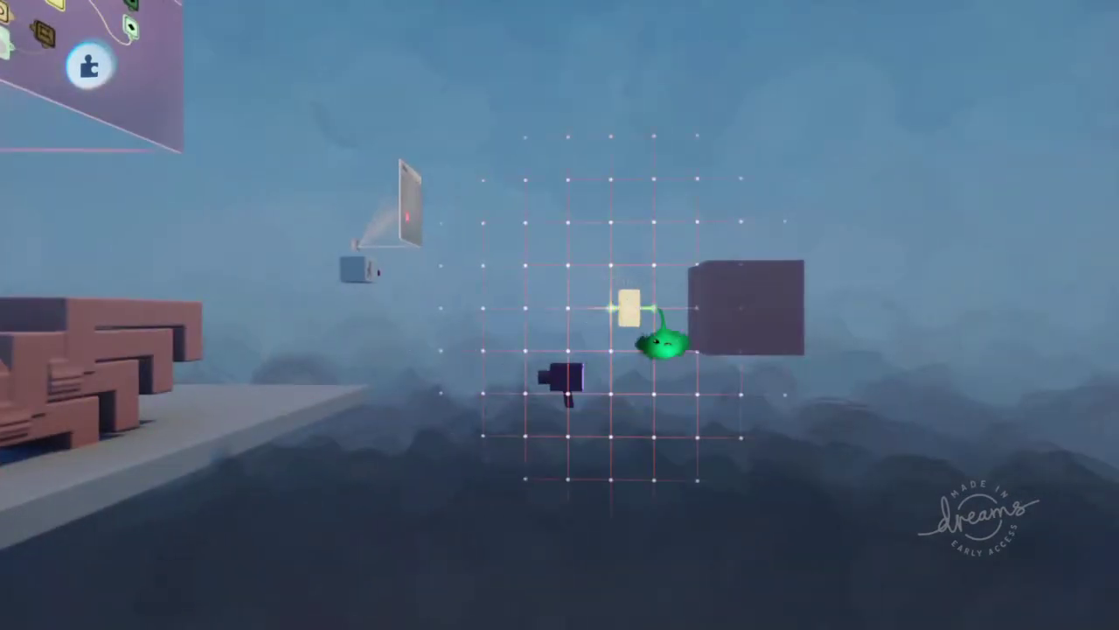
middle_click_drag(742, 308, 667, 242)
key("Escape")
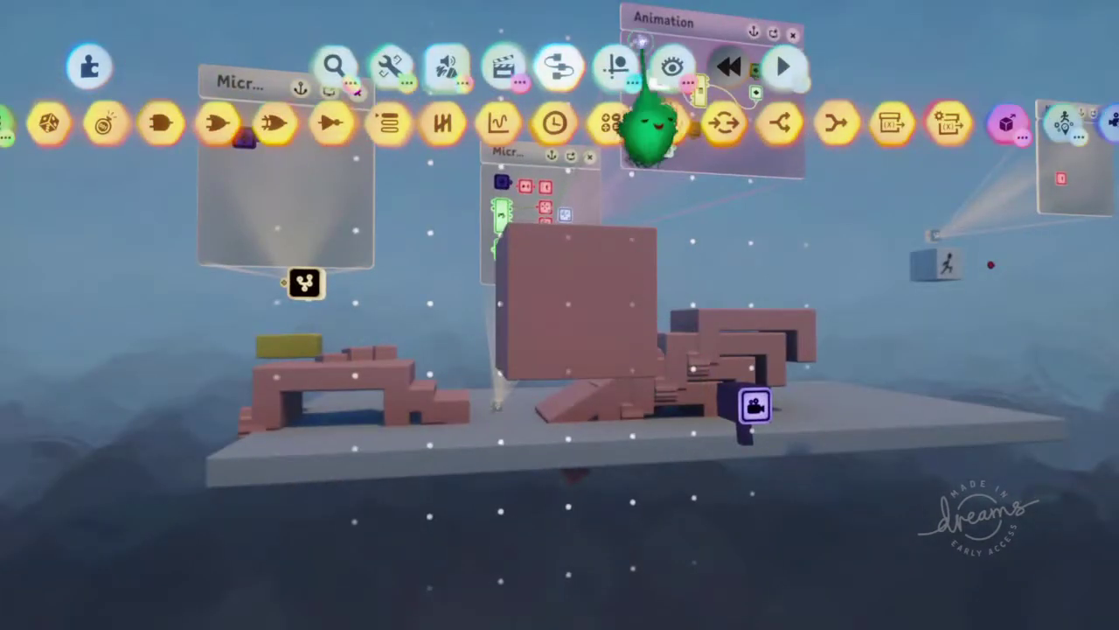
left_click(664, 72)
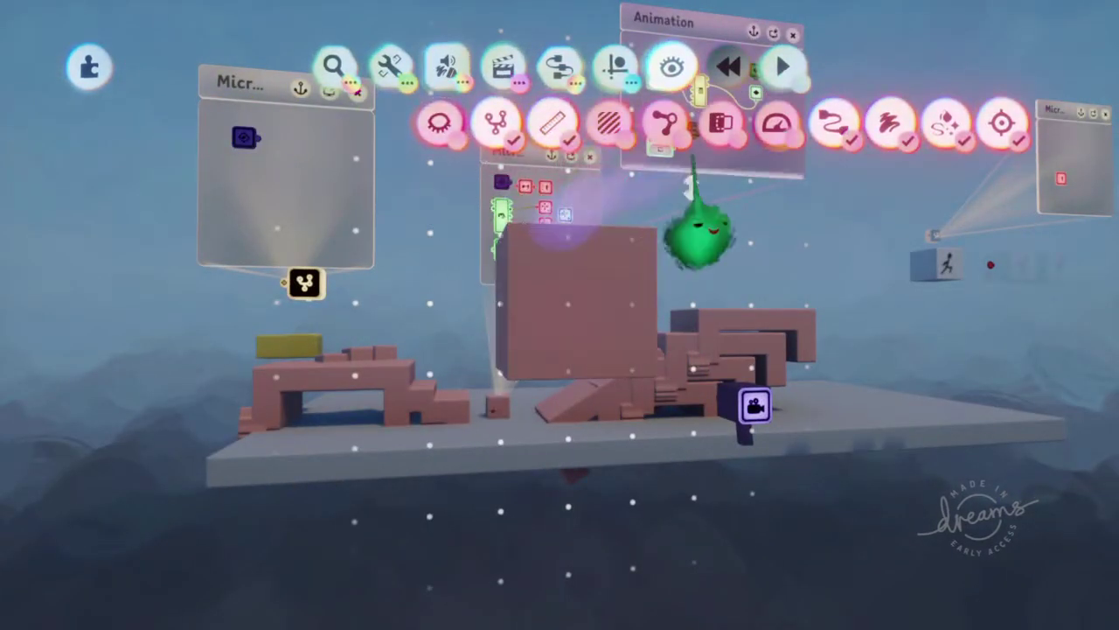
left_click(566, 302)
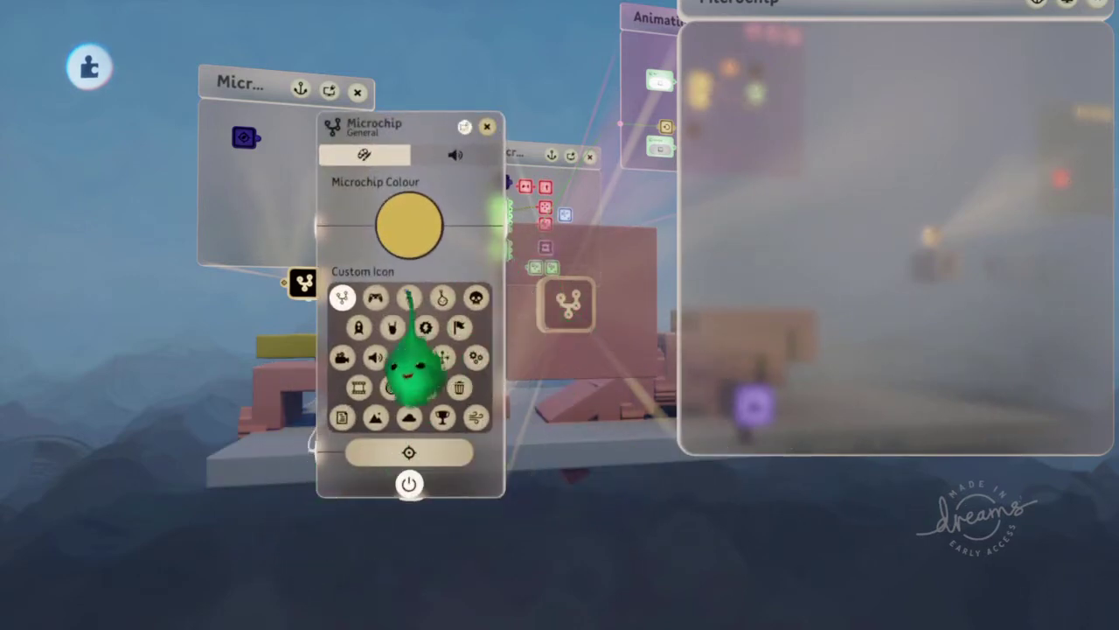
- Leave the camera editor and place the camera gadget inside the cube's microchip
key("Escape")
middle_click_drag(392, 350, 670, 231)
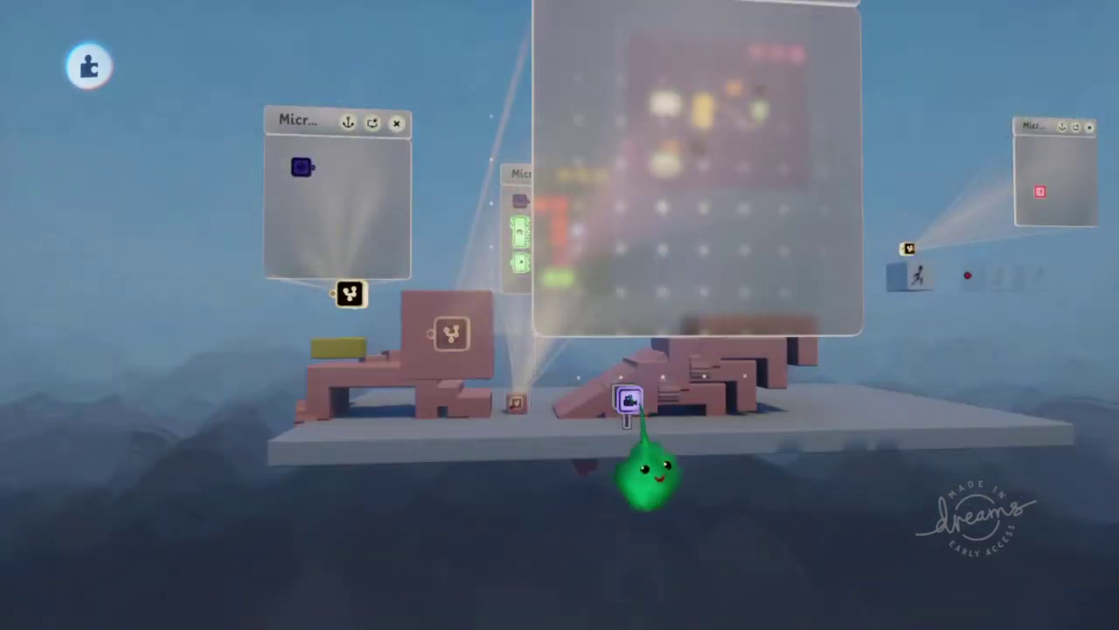
left_click(610, 219)
middle_click_drag(599, 230, 569, 372)
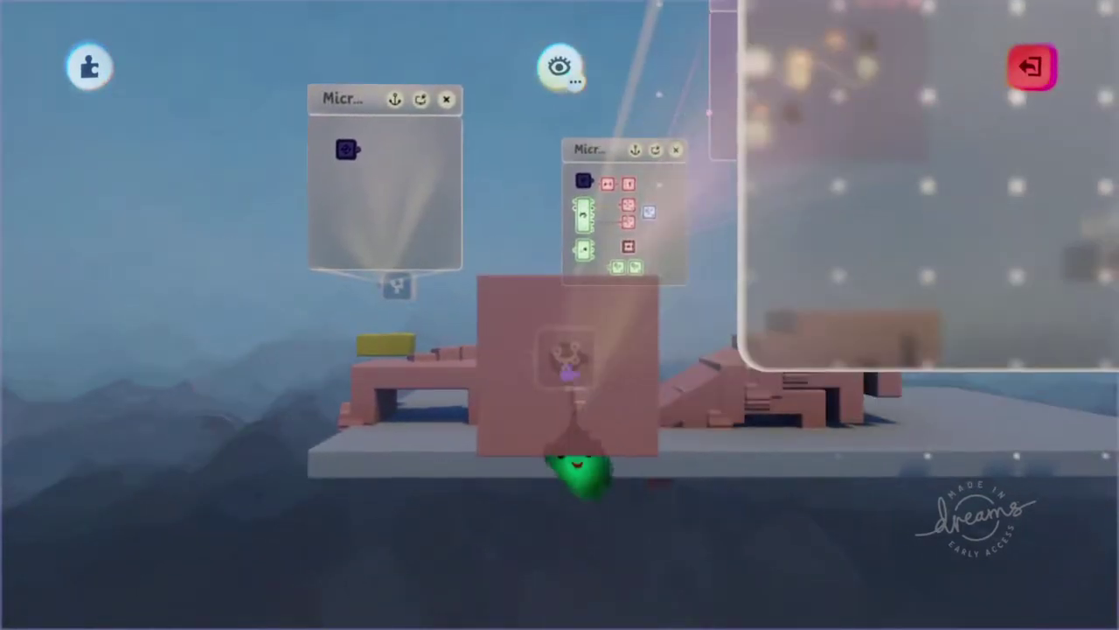
scroll(596, 367, "down", 3)
scroll(596, 367, "down", 5)
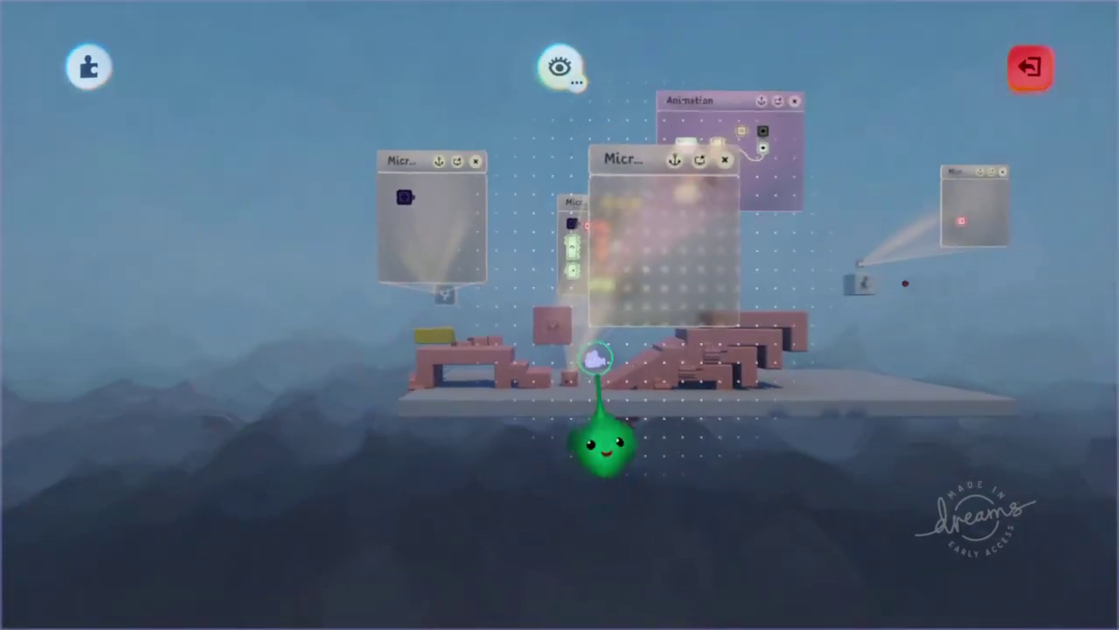
key("Escape")
scroll(569, 385, "up", 5)
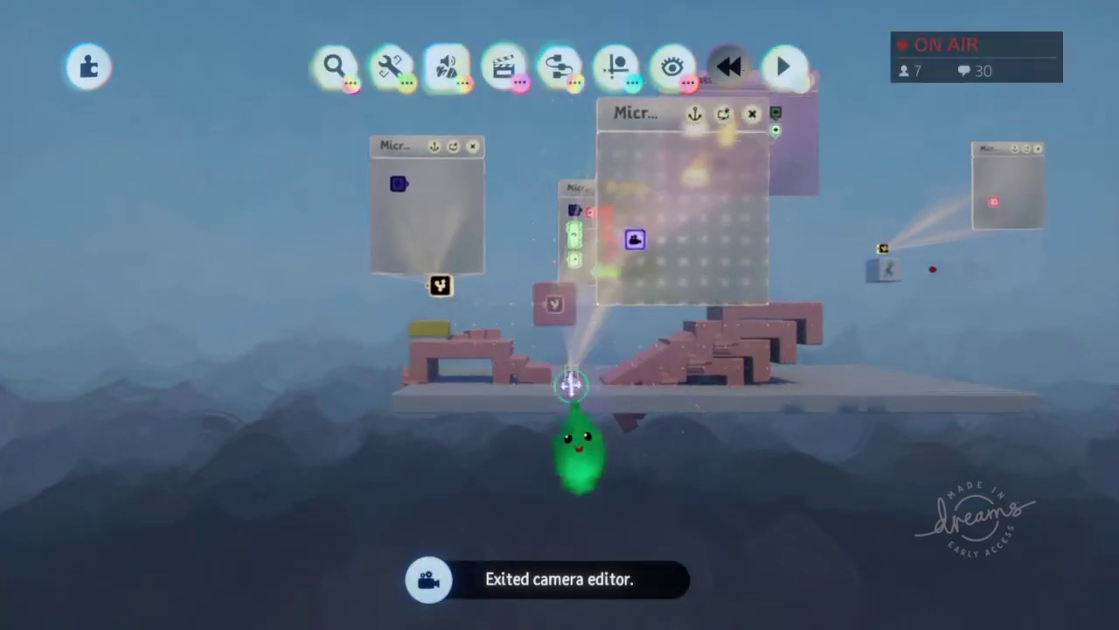
scroll(617, 259, "up", 2)
left_click_drag(522, 332, 483, 121)
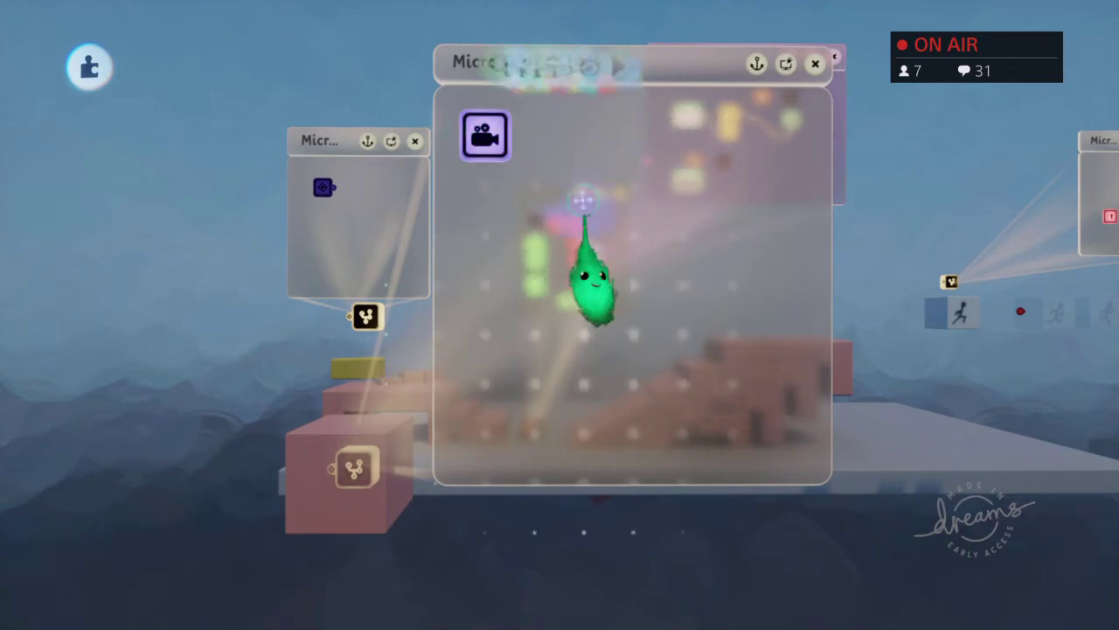
- Turn off grid snap and position the cube with its microchip above the yellow-block structure
scroll(584, 201, "down", 2)
left_click(544, 70)
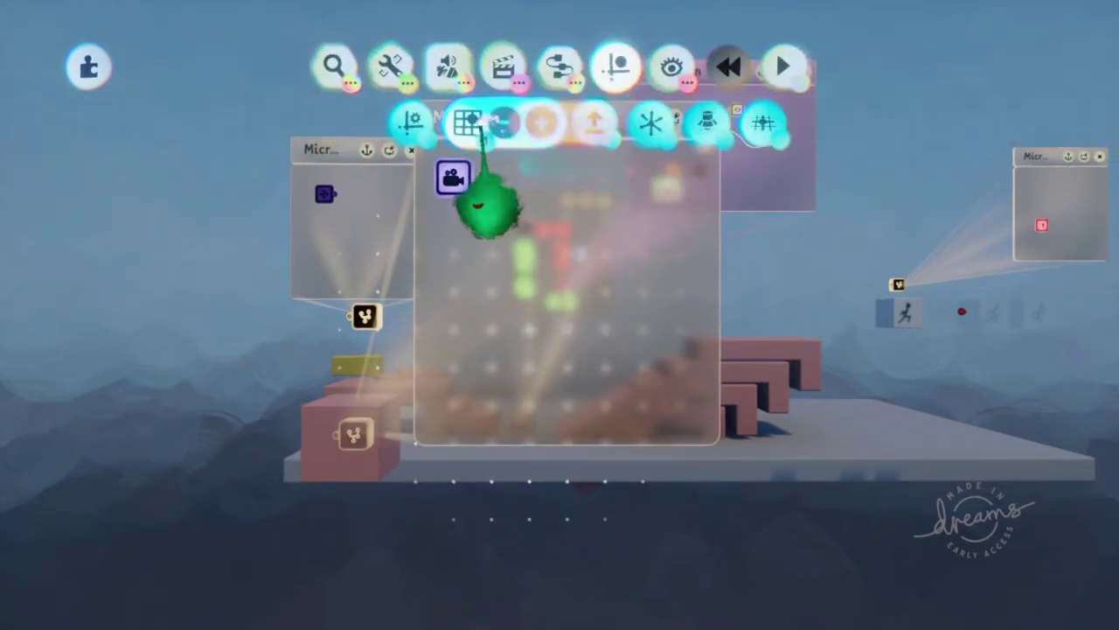
left_click(476, 127)
middle_click_drag(520, 219, 575, 304)
middle_click_drag(590, 385, 525, 387)
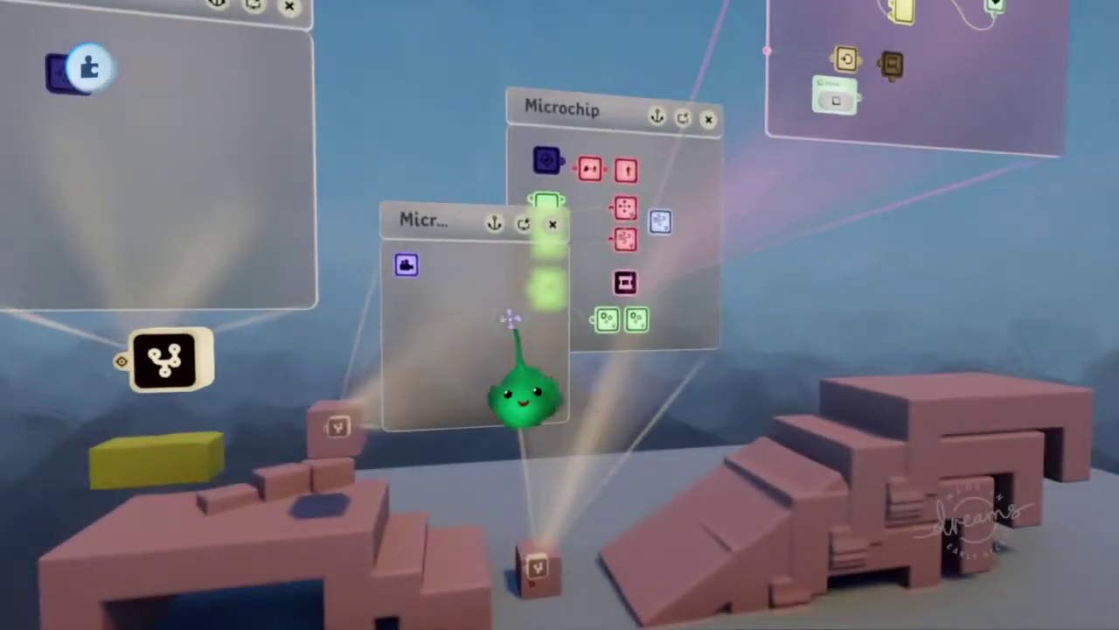
- Check the physical properties of the cube's group
left_click(333, 435)
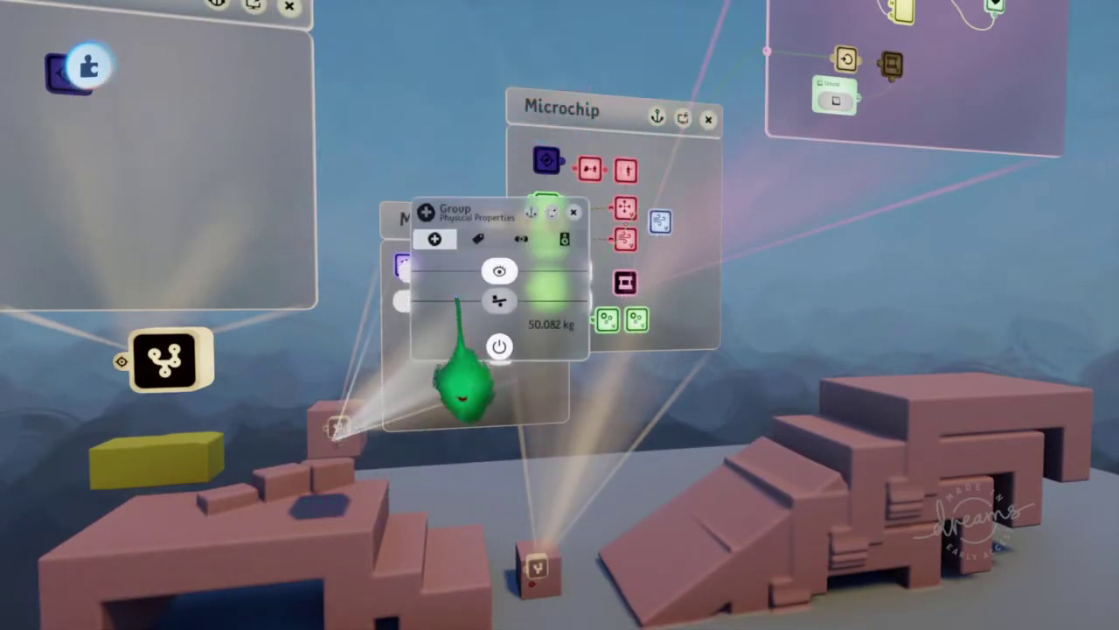
key("Escape")
middle_click_drag(457, 297, 412, 472)
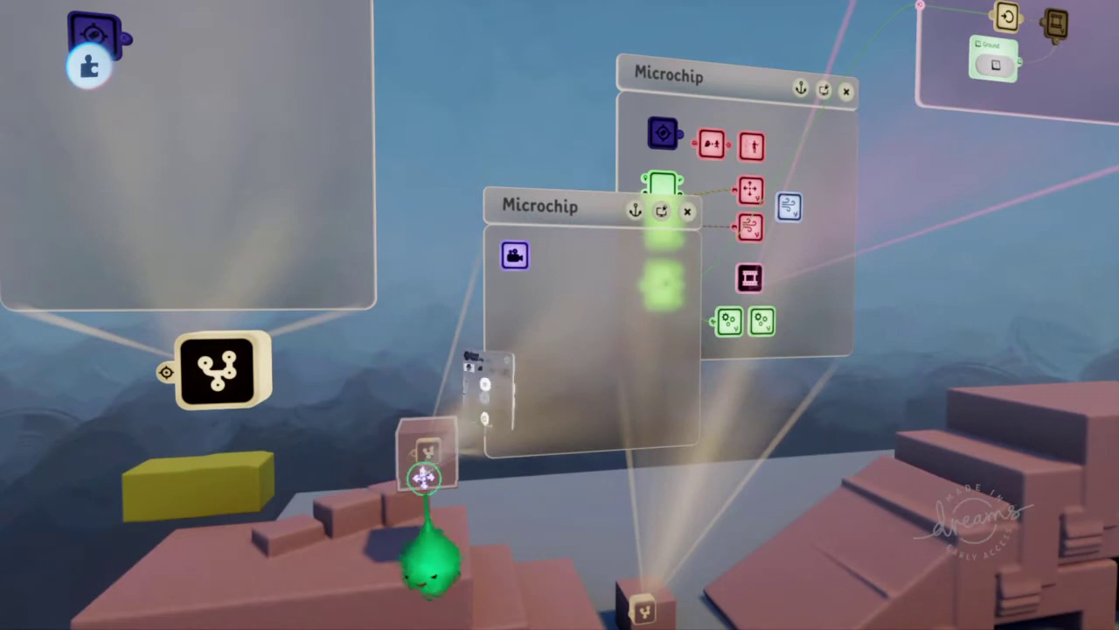
- Scope into the cube's group and go through its sculpture's properties
left_click(423, 477)
key("Escape")
middle_click_drag(566, 274, 424, 348)
left_click(434, 338)
left_click(450, 347)
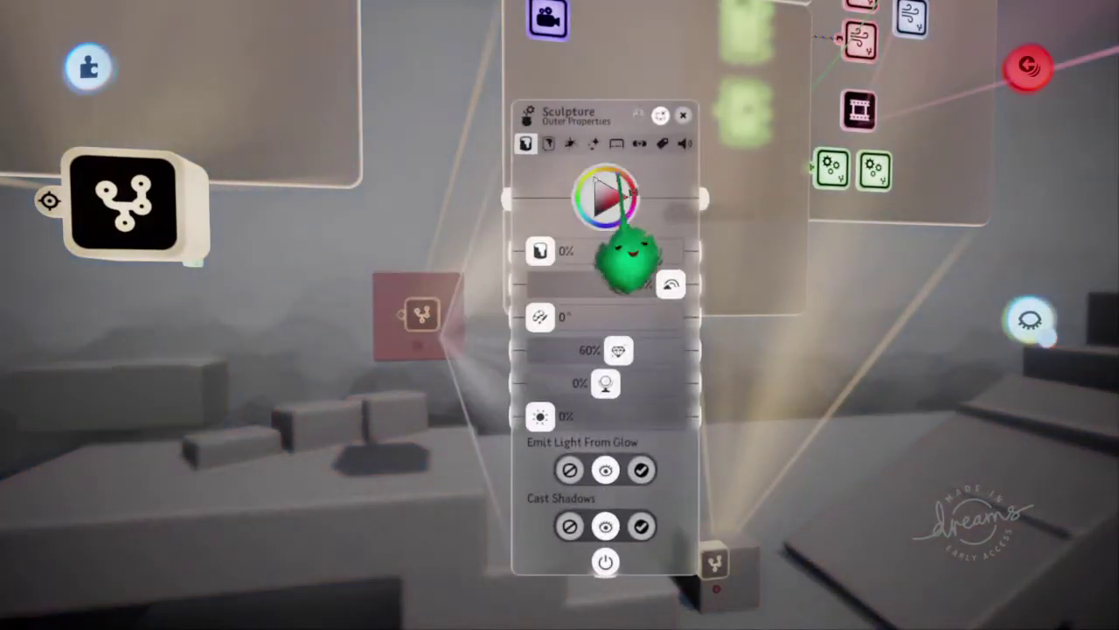
left_click(616, 144)
key("Escape")
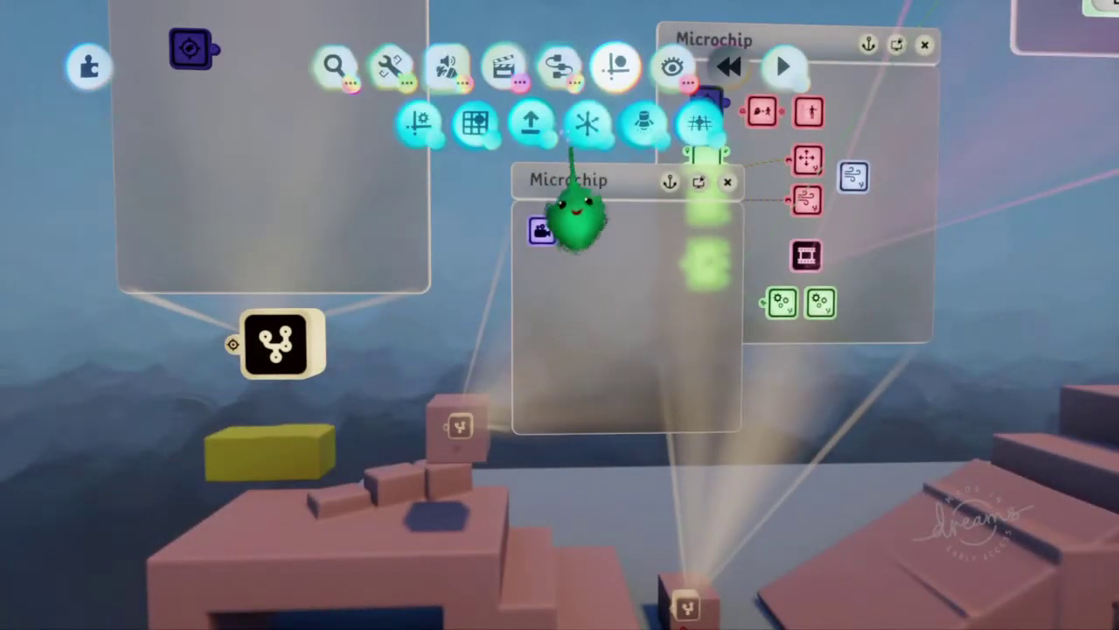
- Add a Follower gadget to the cube's microchip beside the camera gadget
key("Escape")
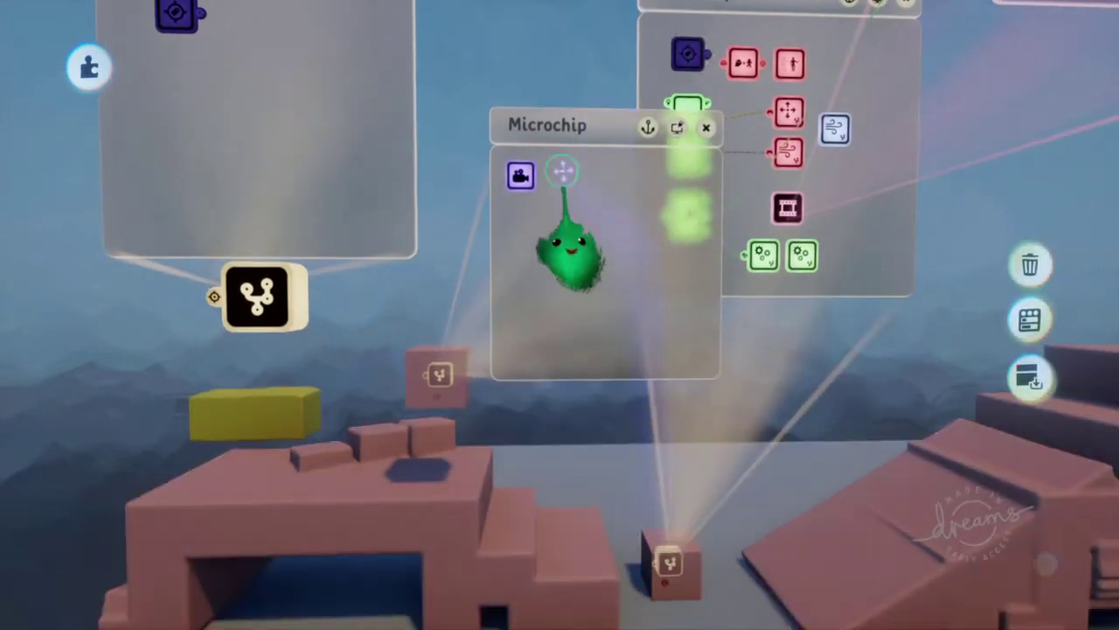
key("Escape")
left_click(506, 70)
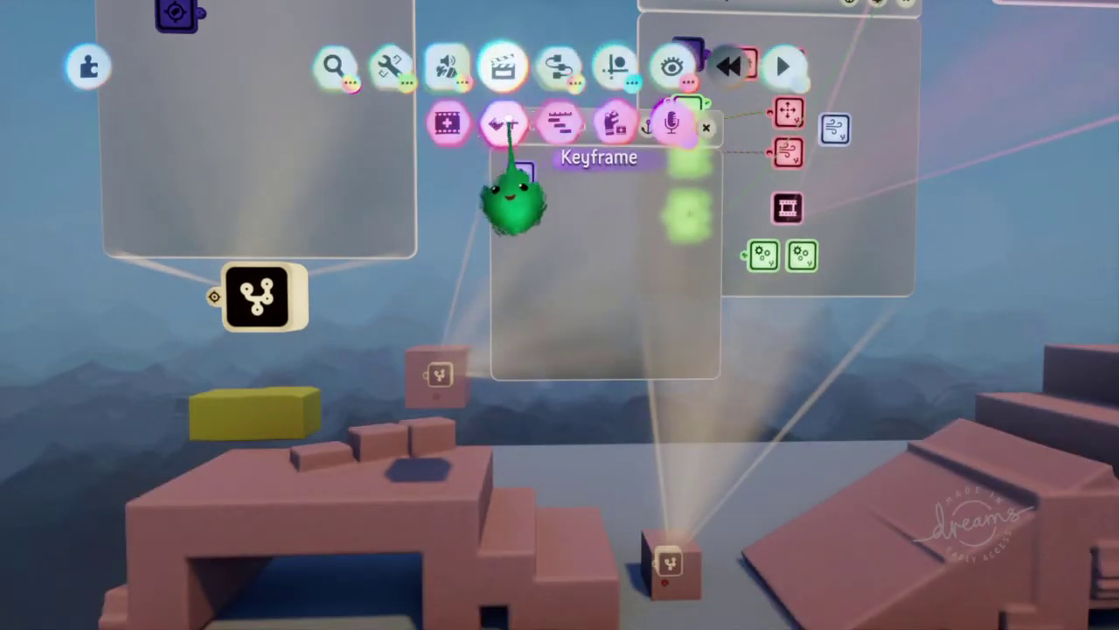
left_click(561, 68)
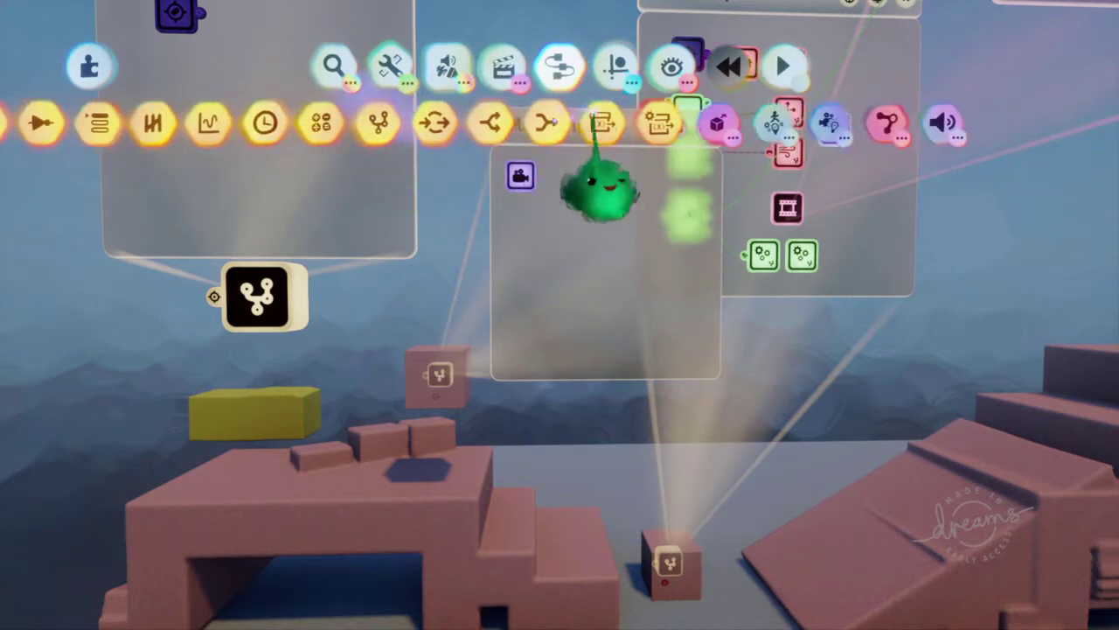
left_click(718, 123)
left_click(525, 120)
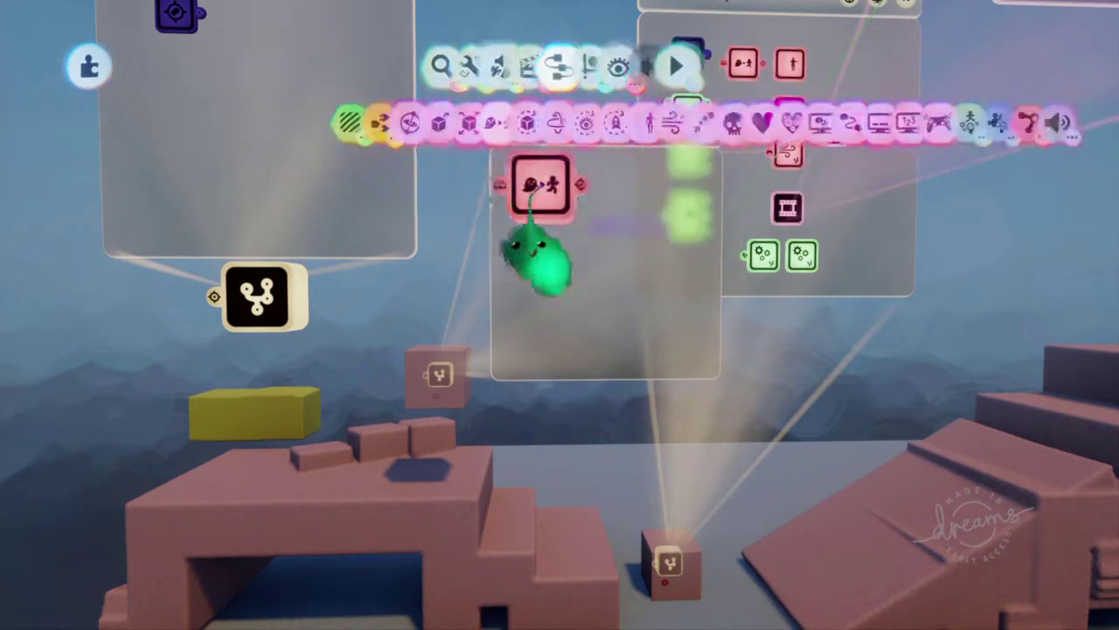
left_click(618, 253)
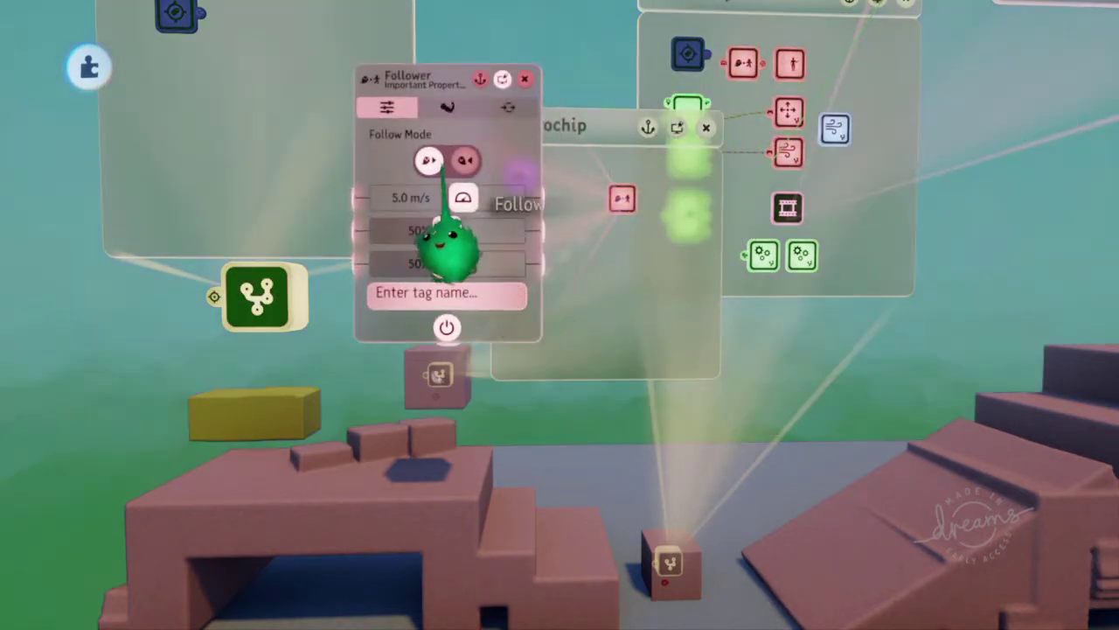
- Set the Follower's tag name to Player, its overall damping to 100% and its strength to 77%
left_click(457, 296)
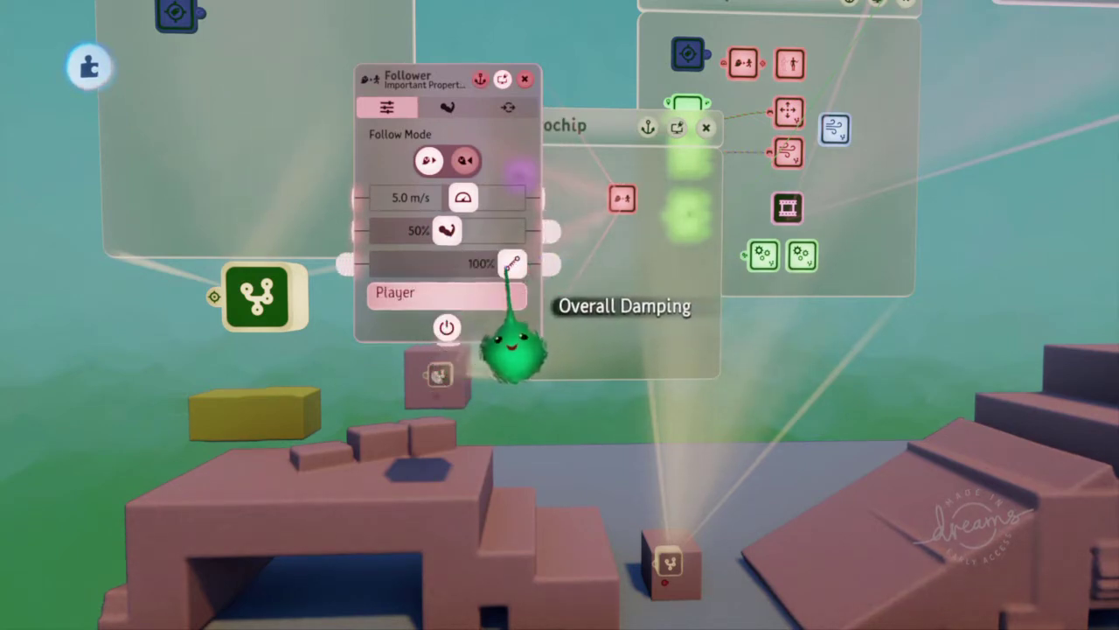
middle_click_drag(547, 345, 453, 458)
left_click_drag(710, 316, 567, 404)
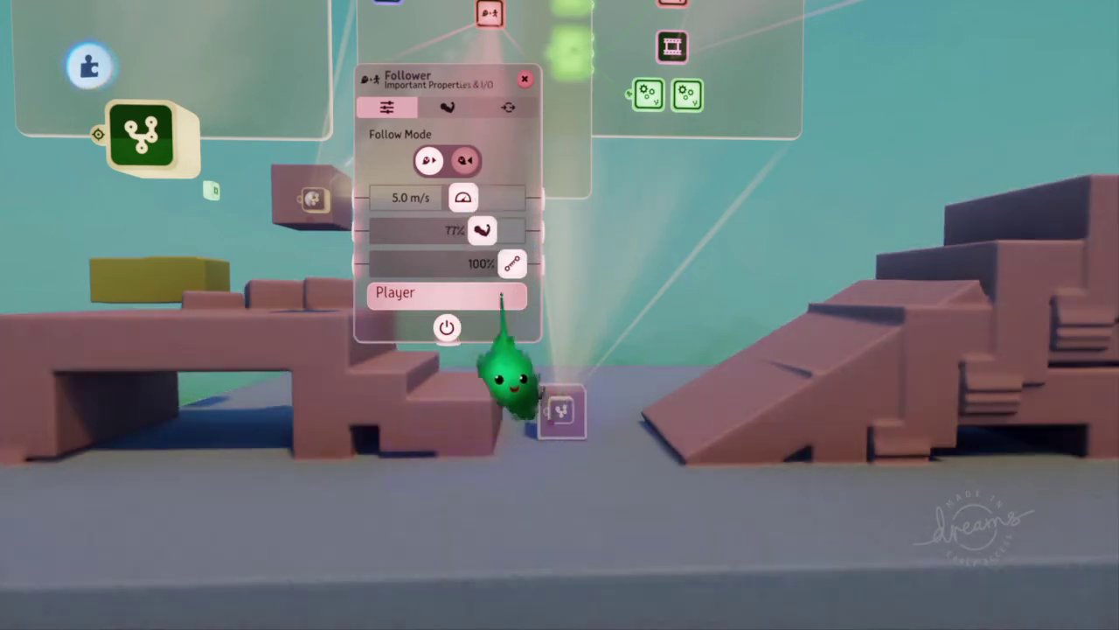
- Set the Follower's speed to 57.7 m/s
key("Escape")
left_click(314, 440)
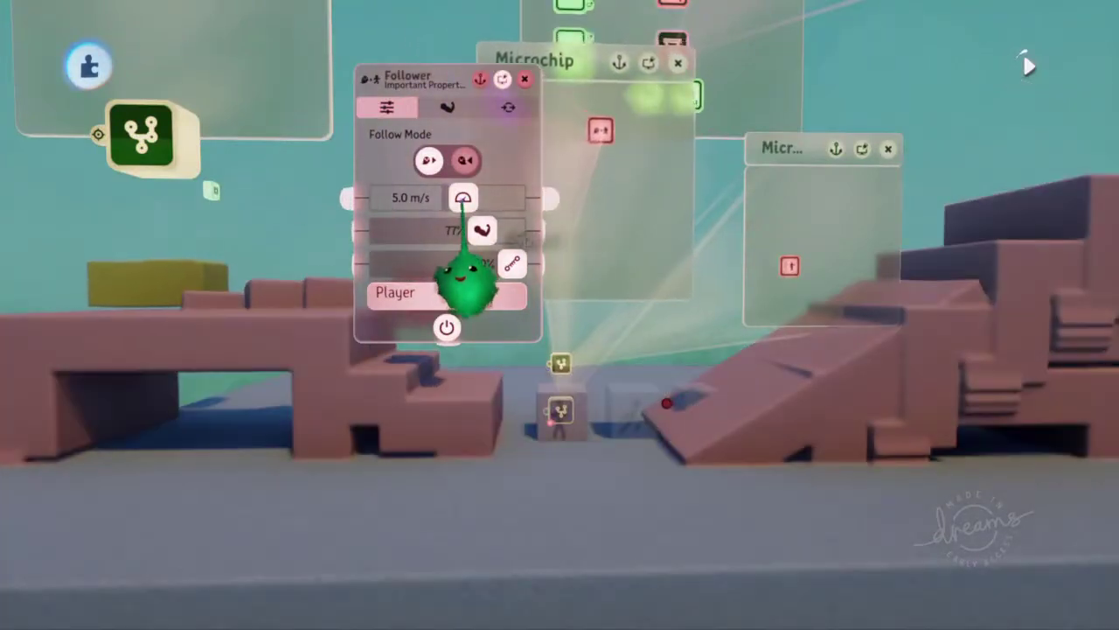
left_click_drag(464, 280, 999, 287)
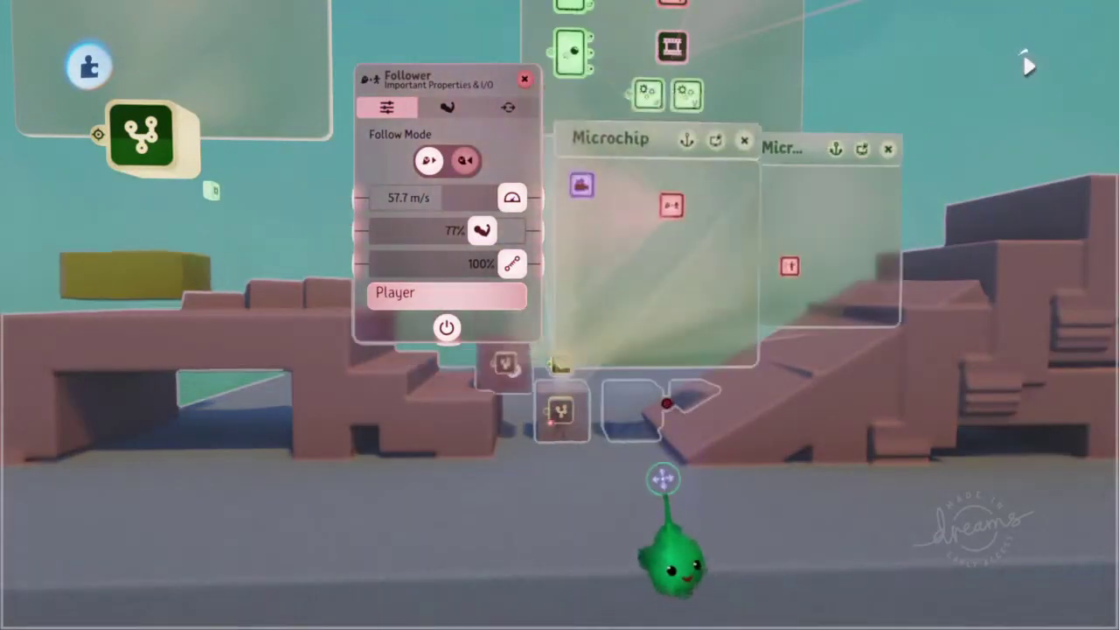
- Close the Follower settings and test the following camera in play mode
key("Escape")
key("Escape")
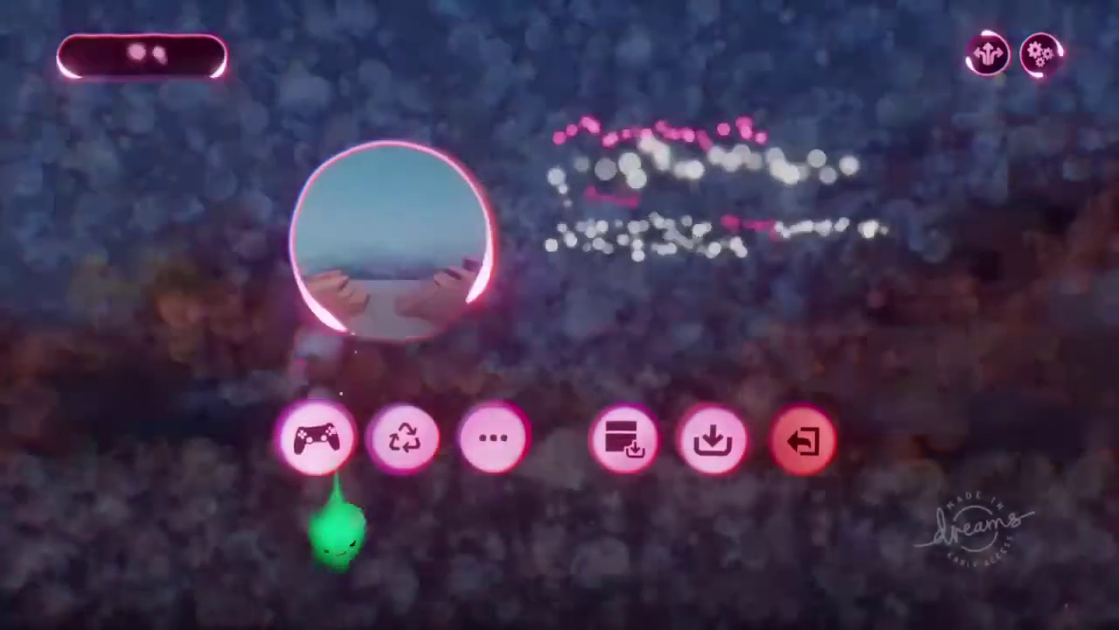
left_click(331, 472)
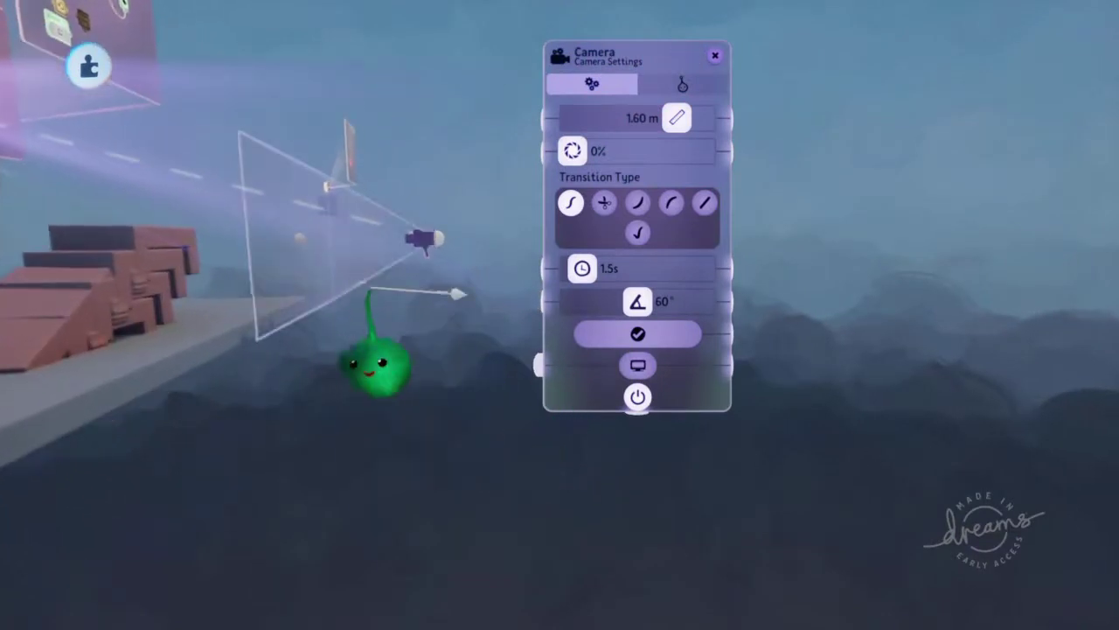
- Set the camera's field of view to 10° and test the level in play mode
middle_click_drag(370, 288, 435, 305)
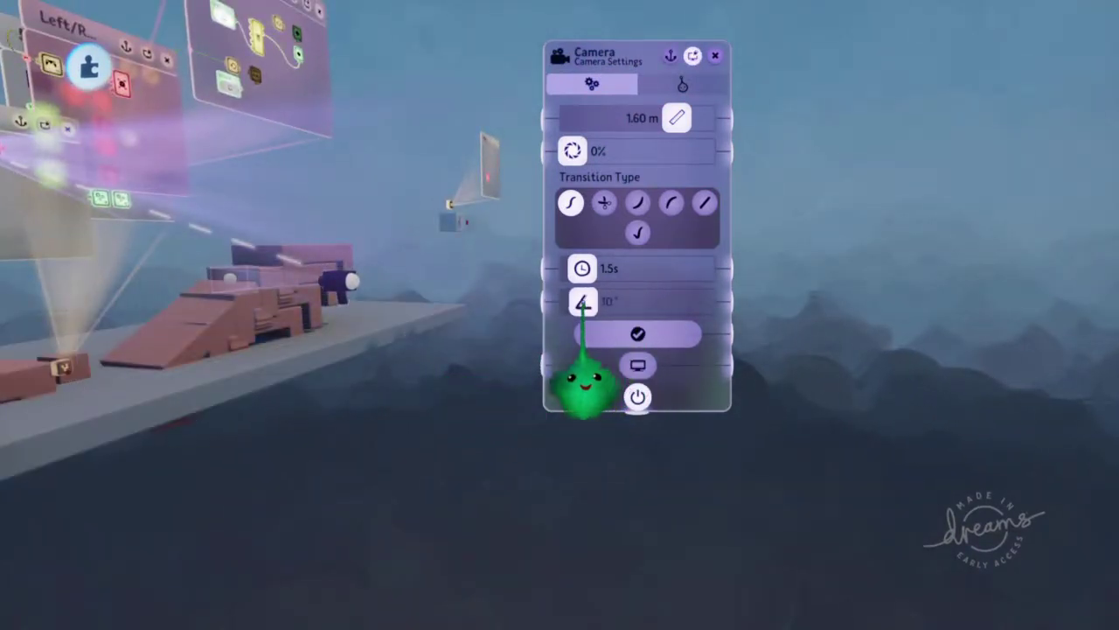
middle_click_drag(582, 301, 413, 371)
key("Escape")
left_click(311, 442)
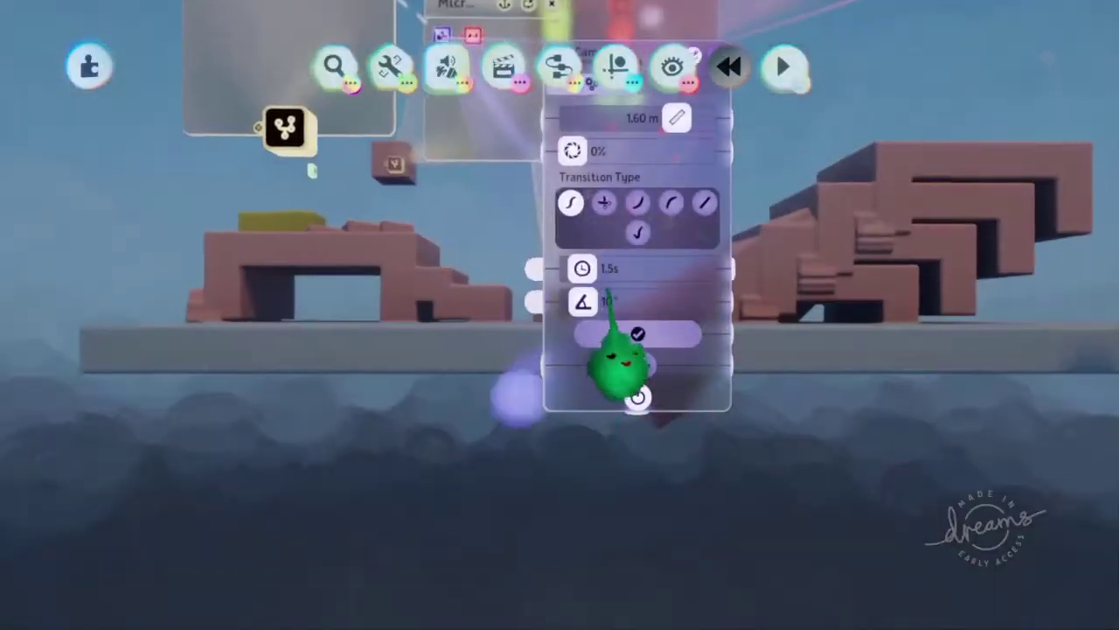
key("Escape")
middle_click_drag(569, 330, 455, 210)
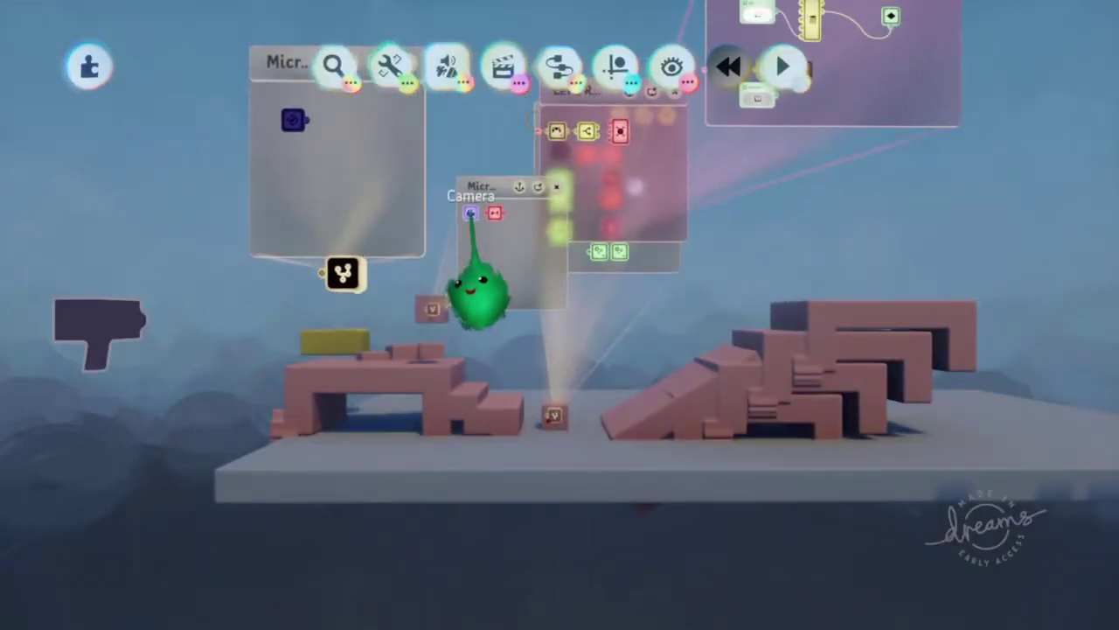
- Reframe the following camera in its camera editor, pulling it back so the platforms and the player cube are in view
left_click(470, 212)
scroll(537, 428, "down", 5)
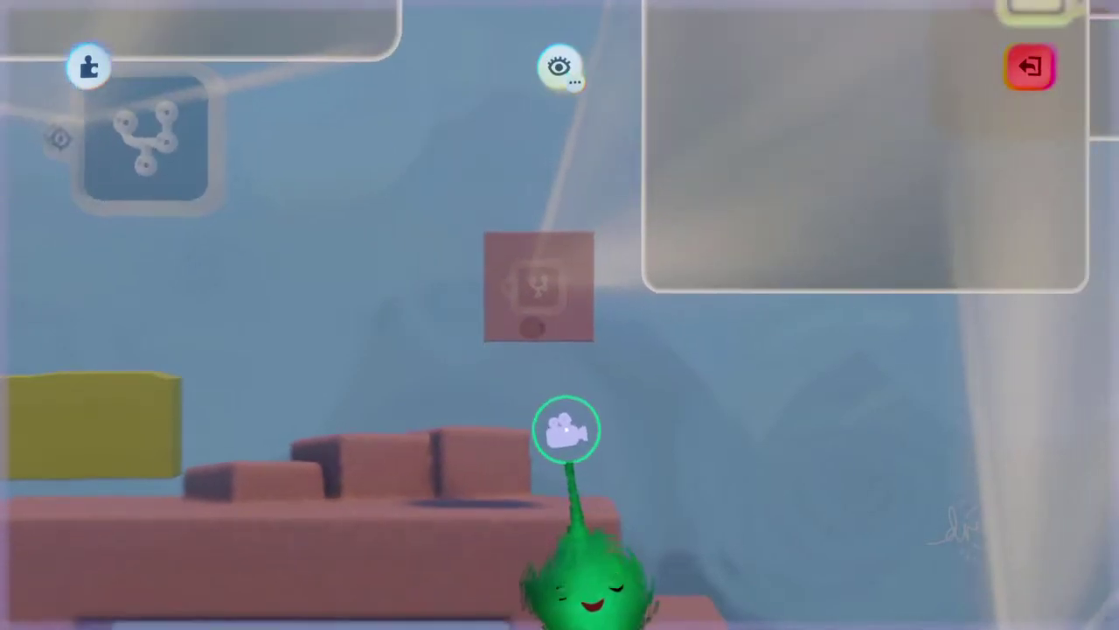
left_click_drag(567, 429, 553, 450)
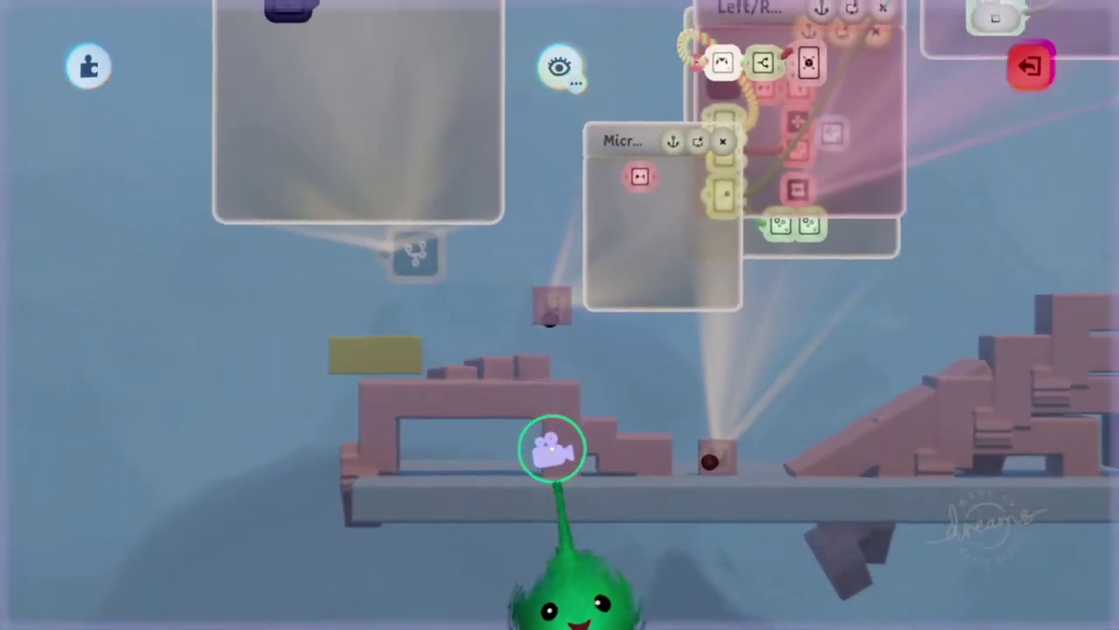
left_click_drag(556, 439, 555, 440)
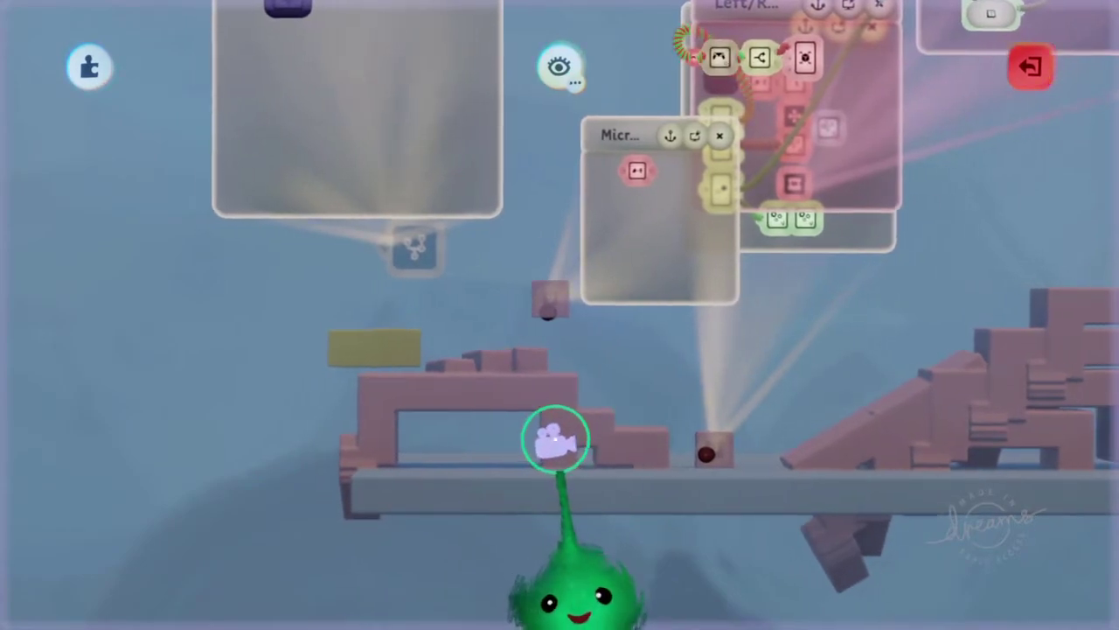
key("Escape")
- Test the reframed following camera in play mode and return to edit mode
key("Escape")
left_click(316, 440)
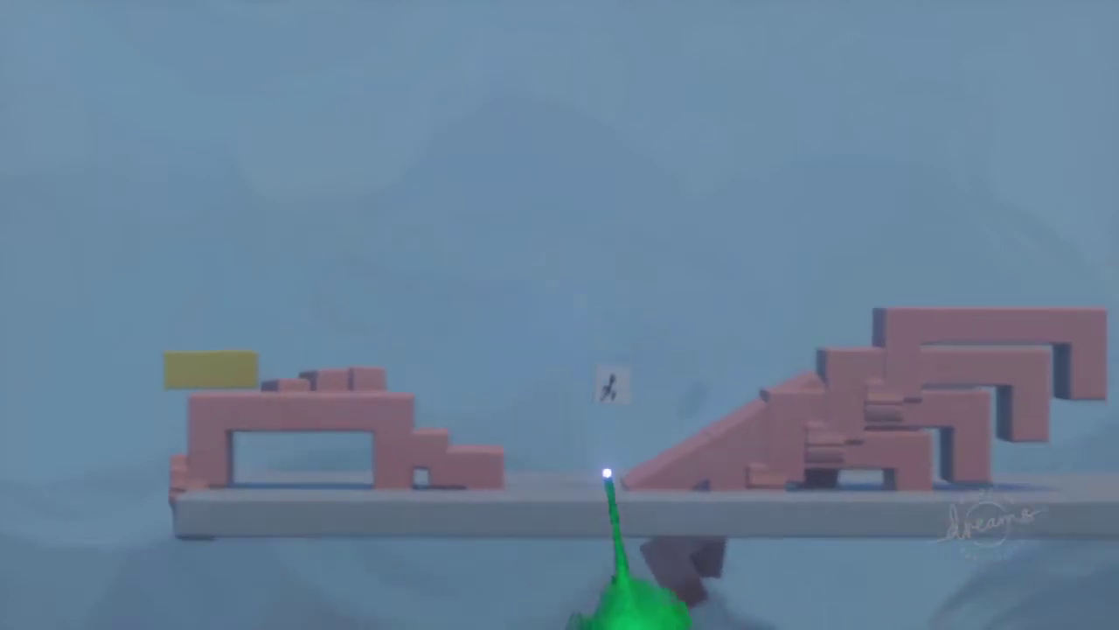
key("Escape")
left_click(276, 446)
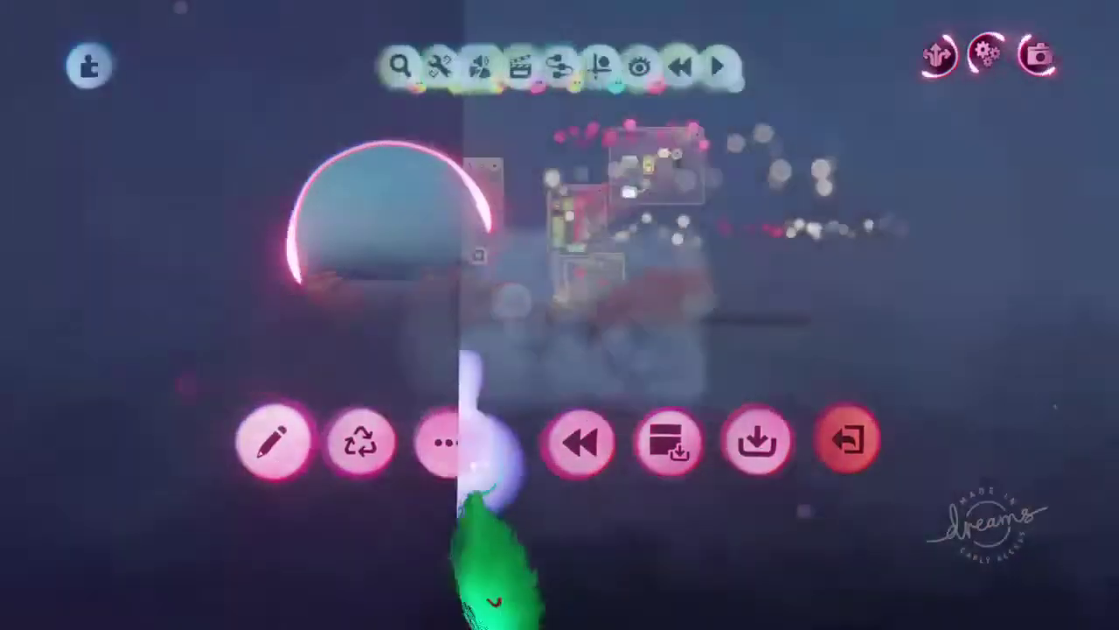
scroll(507, 264, "up", 10)
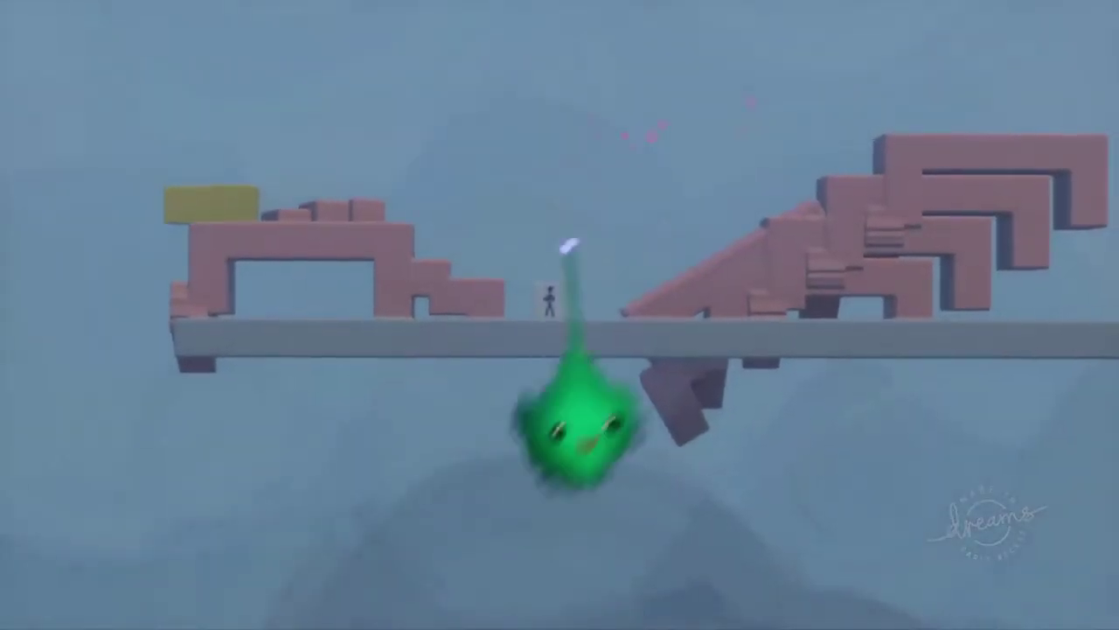
key("Escape")
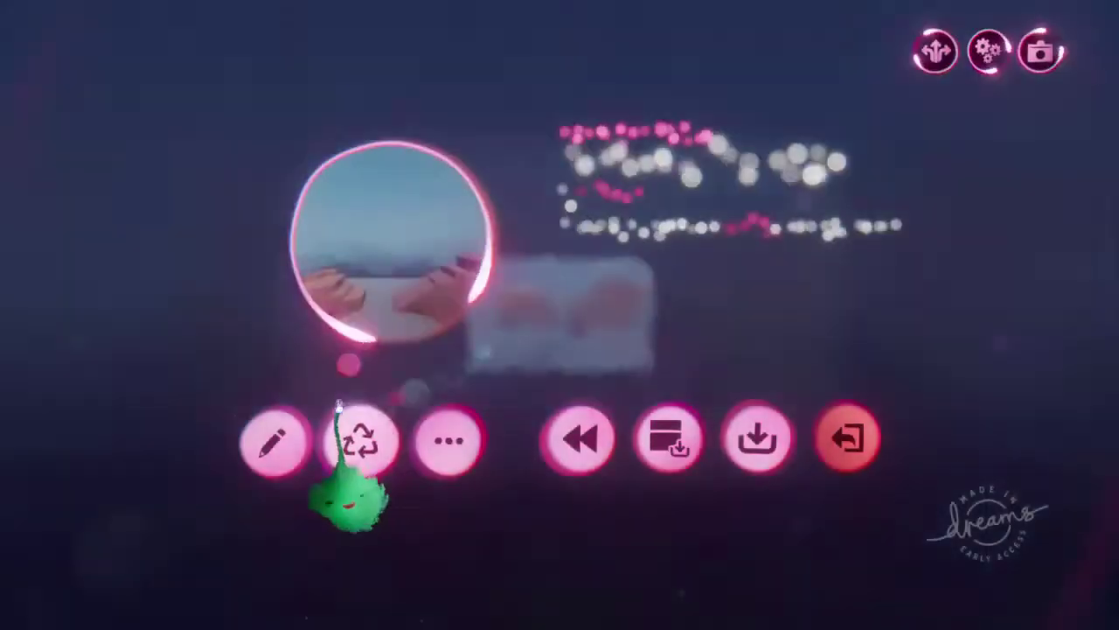
left_click(361, 437)
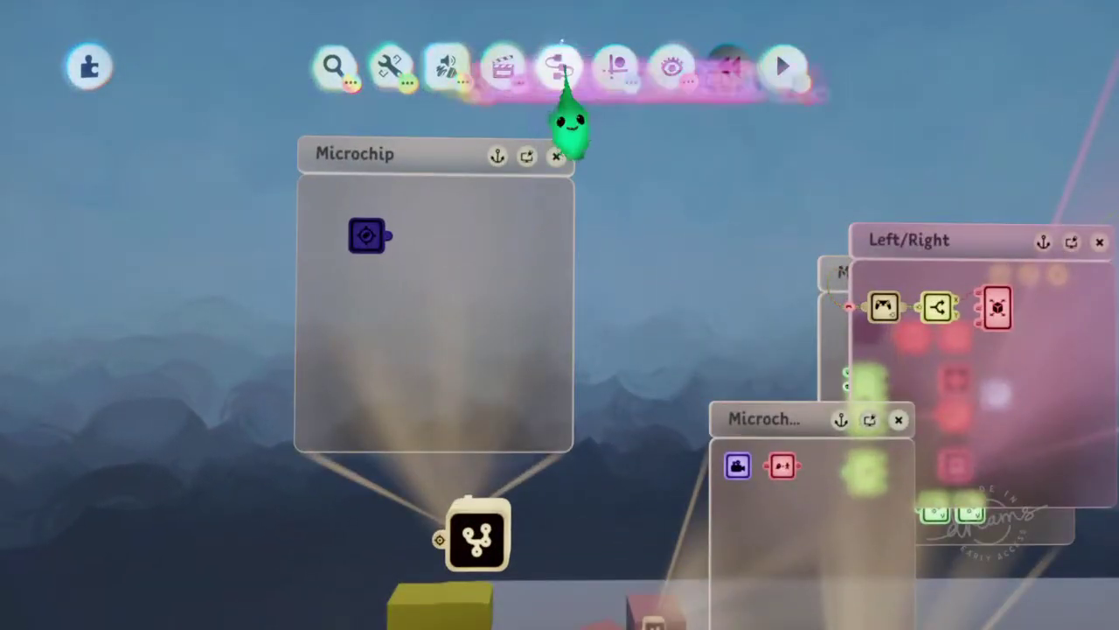
- Add a Sun & Sky gadget to the microchip above the yellow block and set its fog range to 10,000 m
left_click(560, 67)
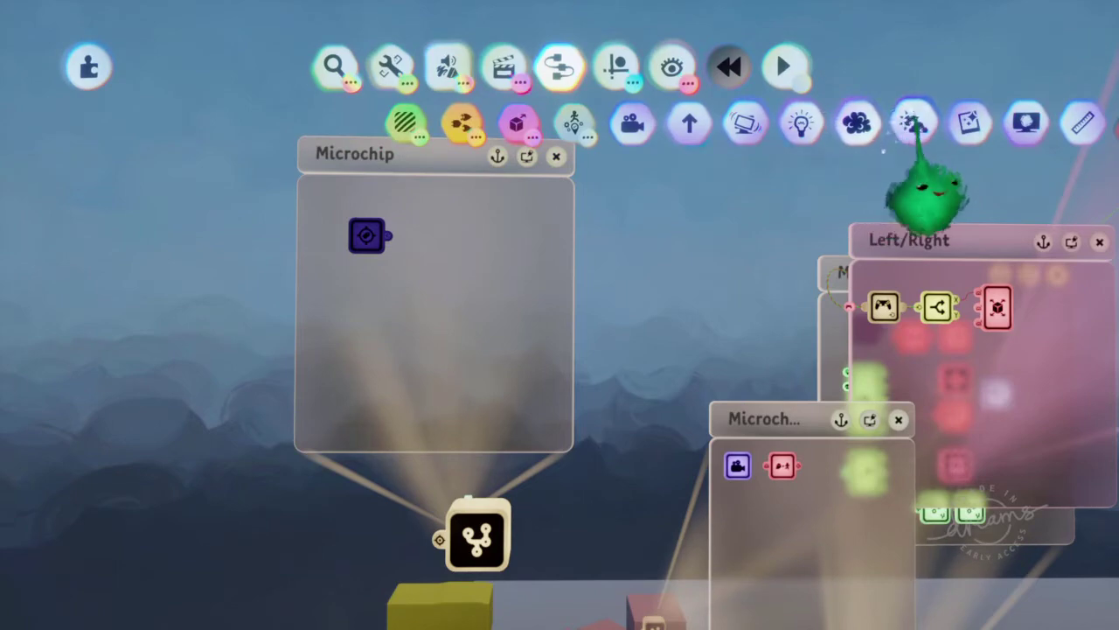
left_click(915, 123)
left_click(442, 299)
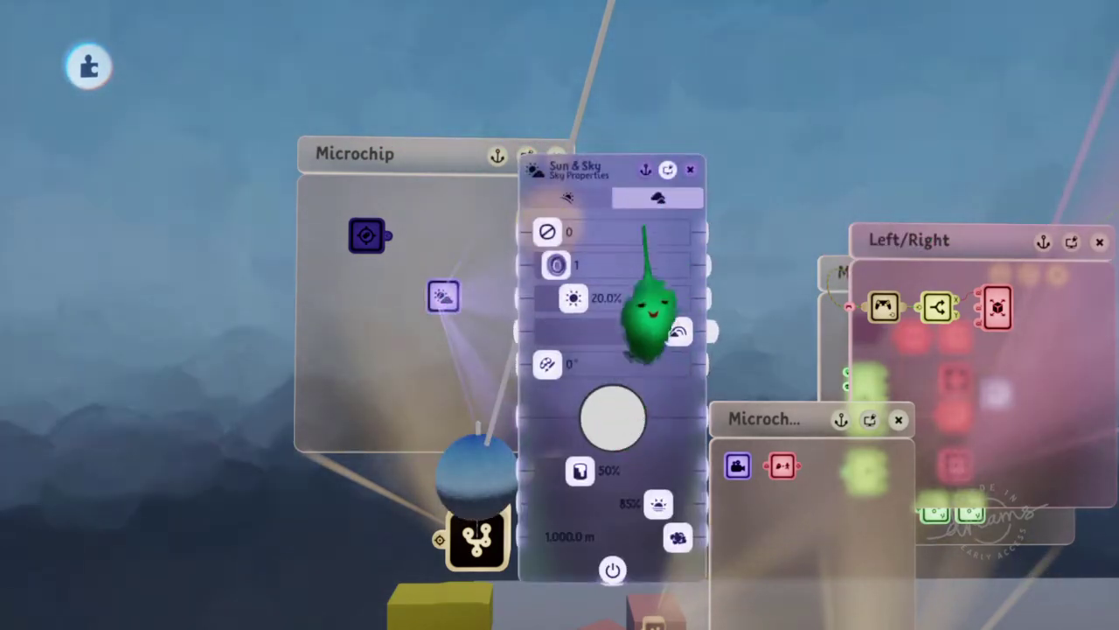
left_click_drag(632, 268, 626, 210)
left_click_drag(627, 139, 633, 128)
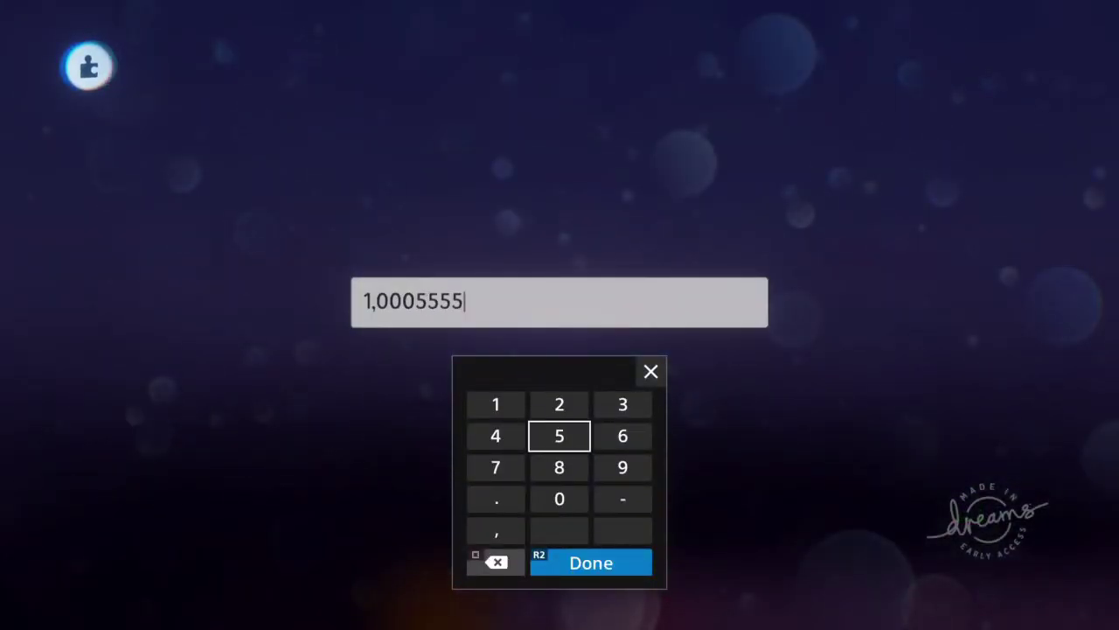
key("Return")
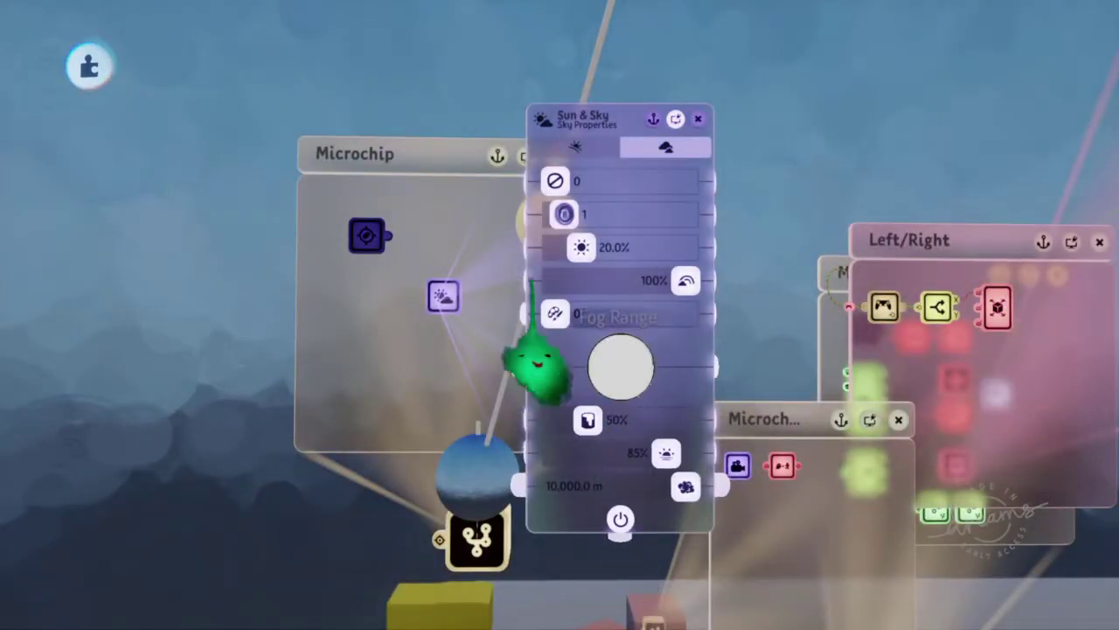
- Play-test the level by running and jumping across both platform structures, and return to edit mode
key("Escape")
left_click(318, 445)
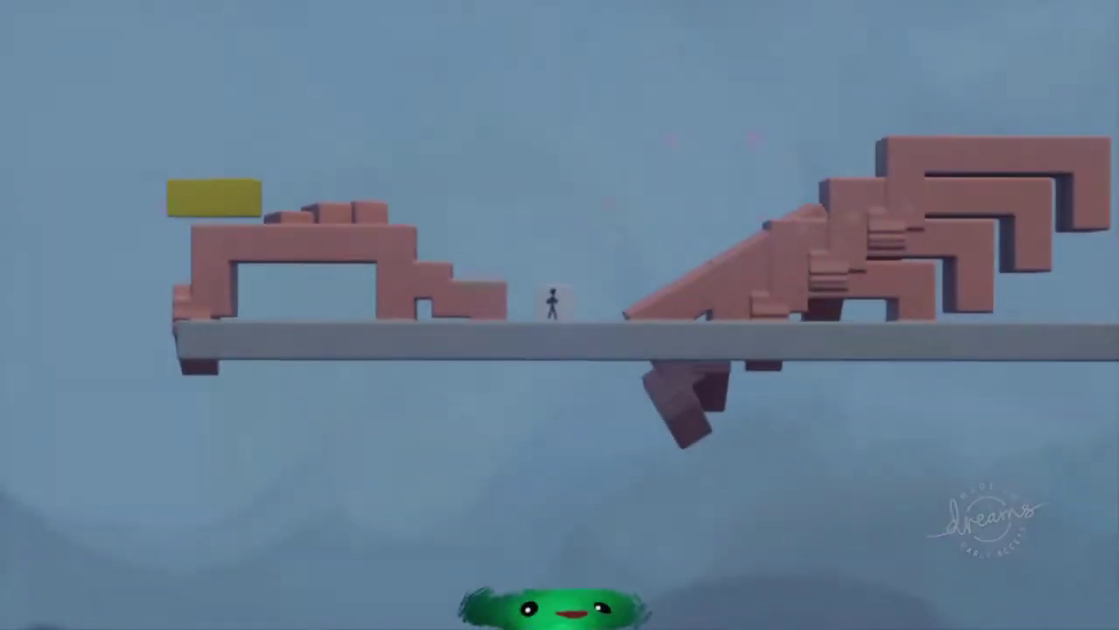
key("Right")
key("Left")
key("space")
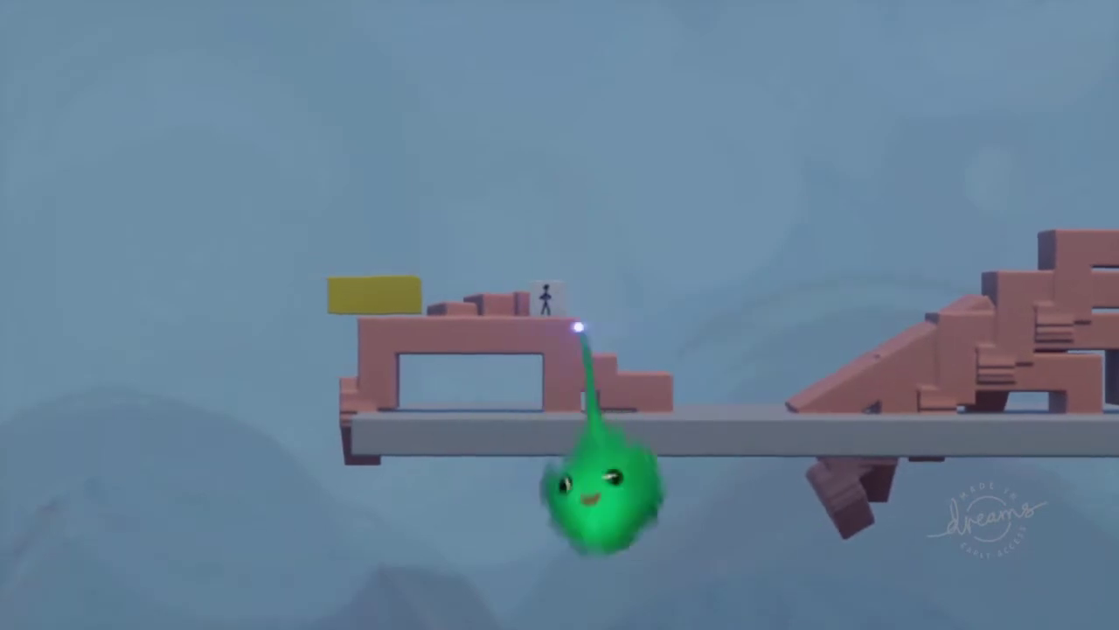
key("Left")
key("space")
key("Right")
key("space")
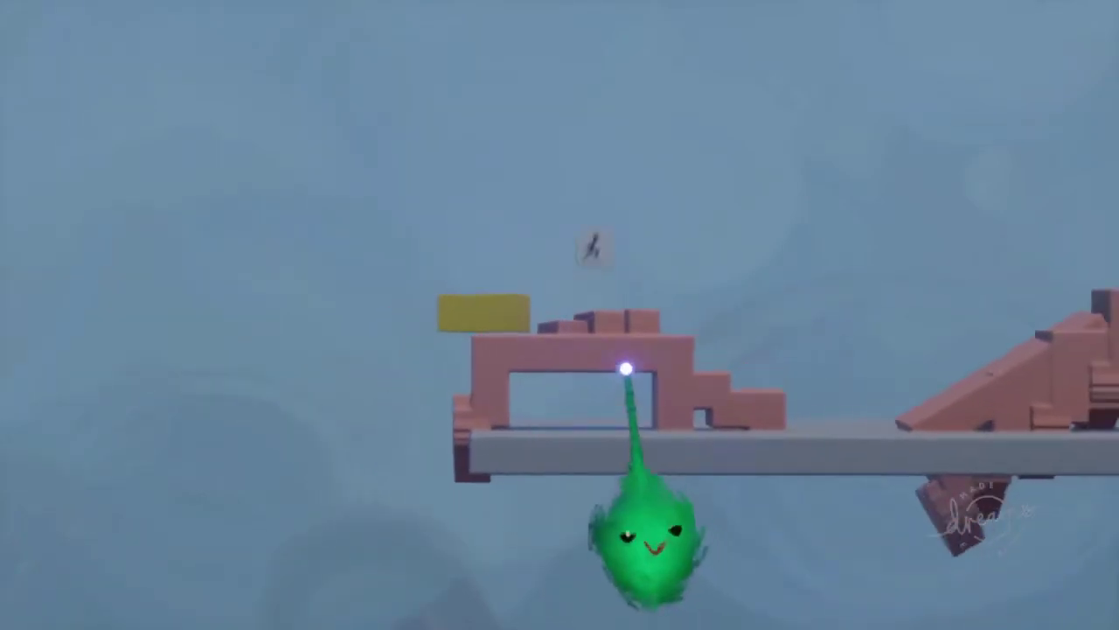
key("Right")
key("space")
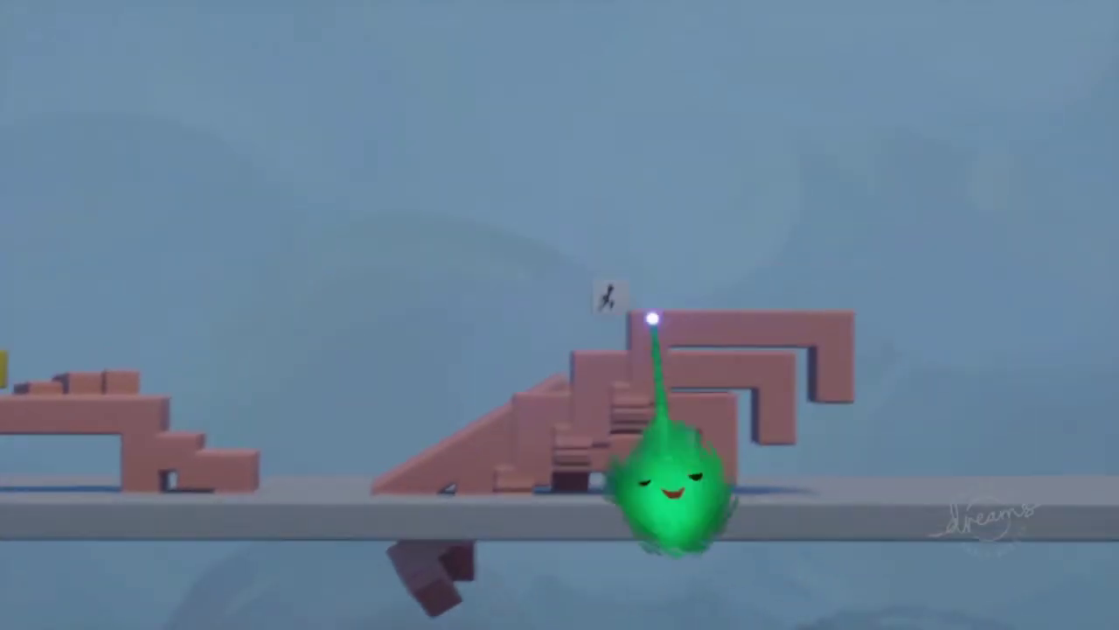
key("Escape")
left_click(274, 444)
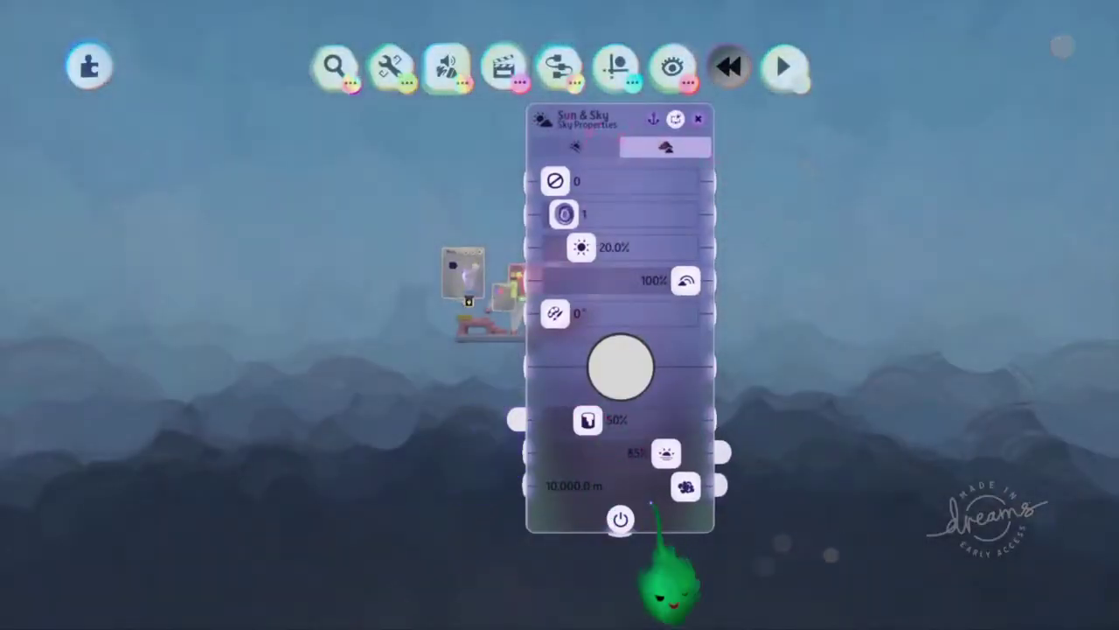
- Close the Sun & Sky settings and review the camera's imp and player settings
key("Escape")
scroll(495, 328, "up", 10)
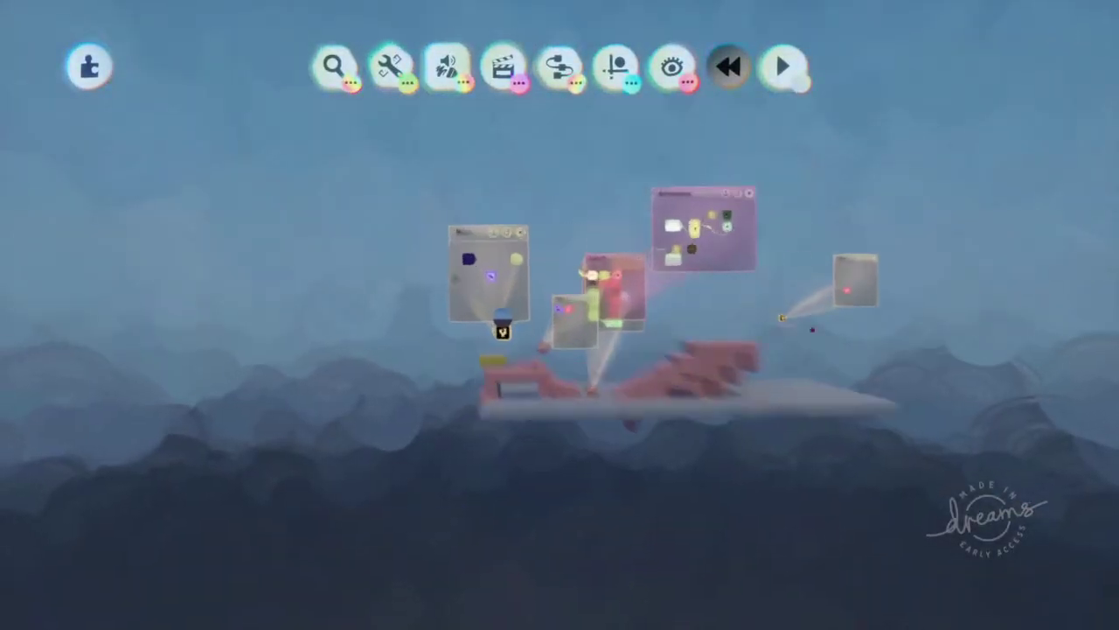
middle_click_drag(668, 376, 692, 387)
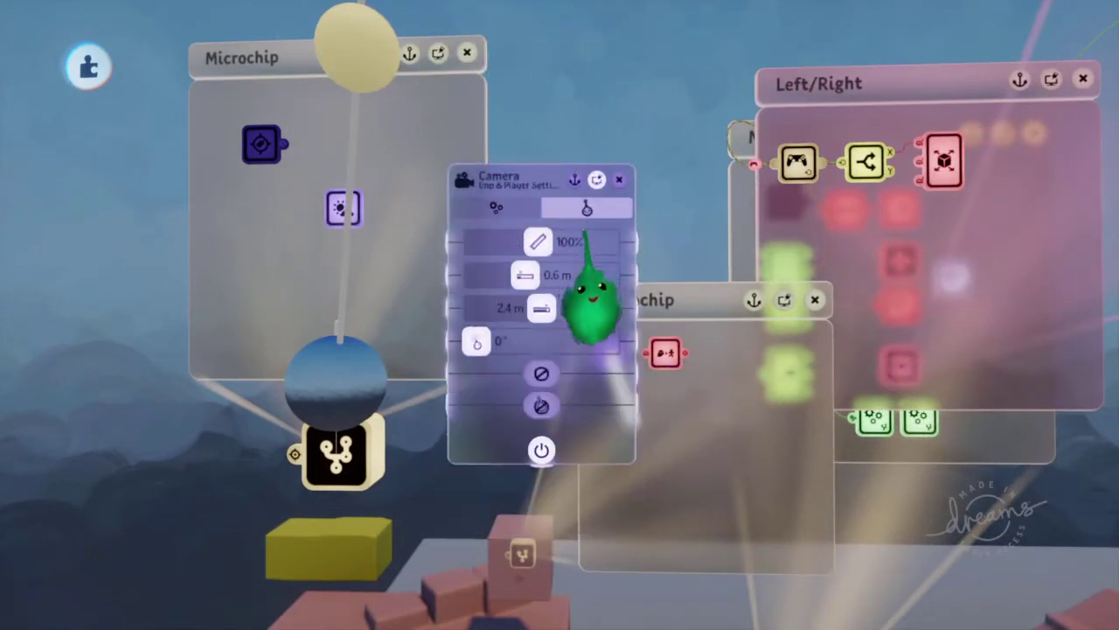
key("Escape")
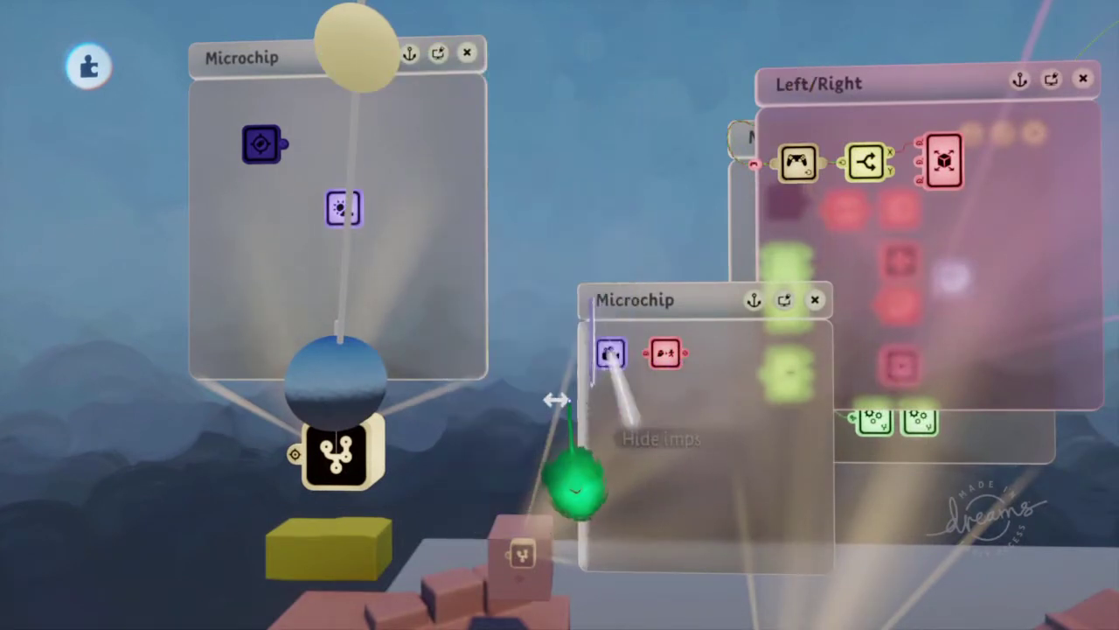
- Add a Global Settings gadget to the microchip holding Sun & Sky and examine its Allow Imps option
middle_click_drag(557, 400, 609, 182)
left_click(560, 68)
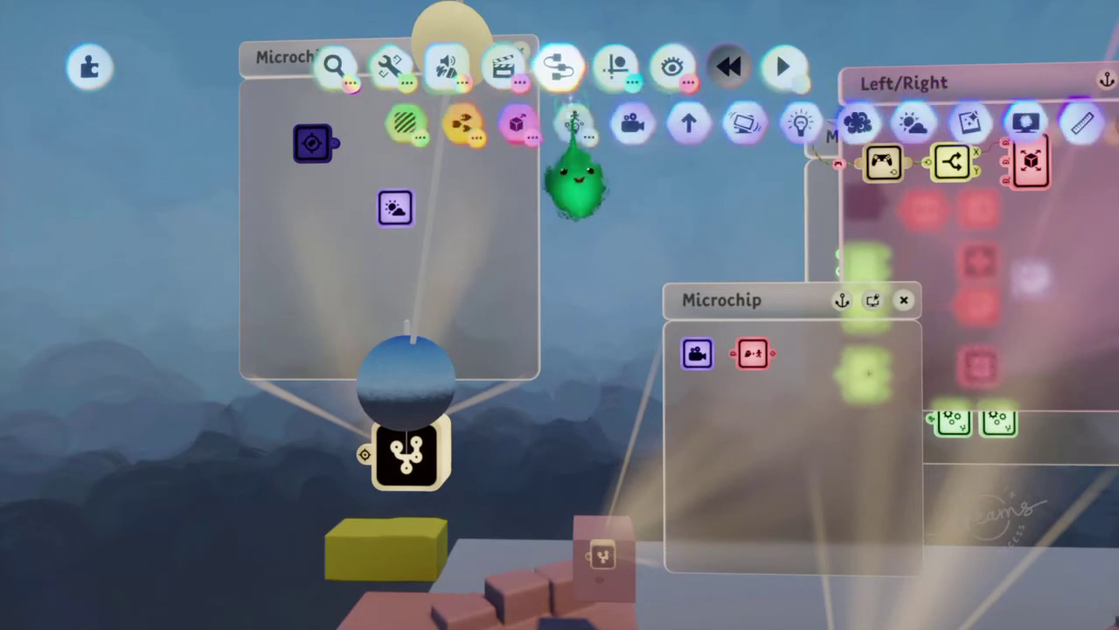
left_click(534, 121)
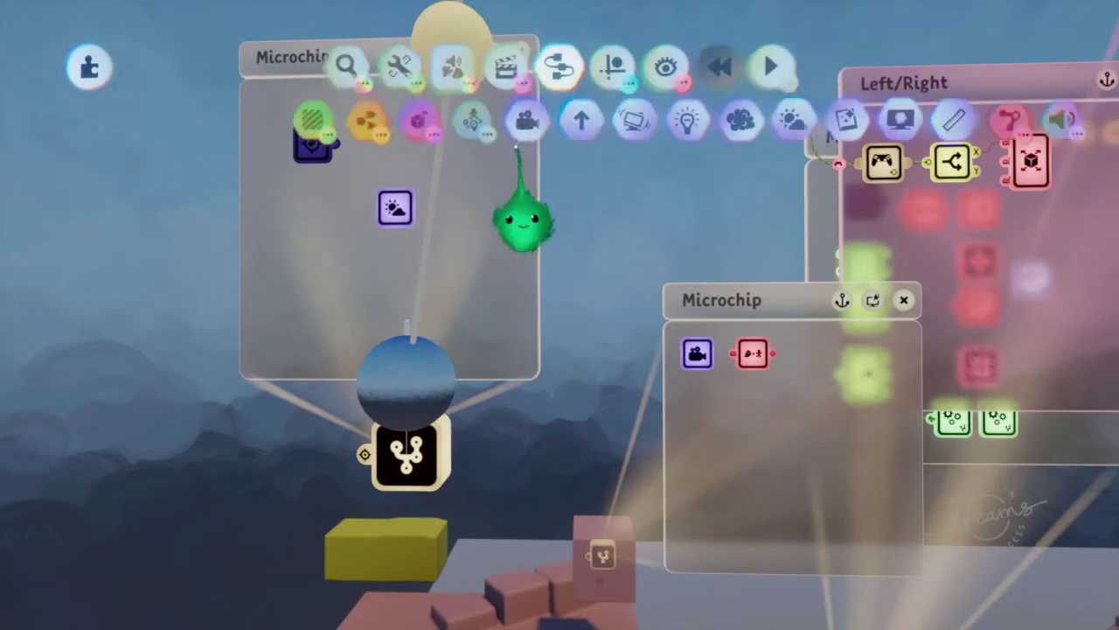
left_click(472, 120)
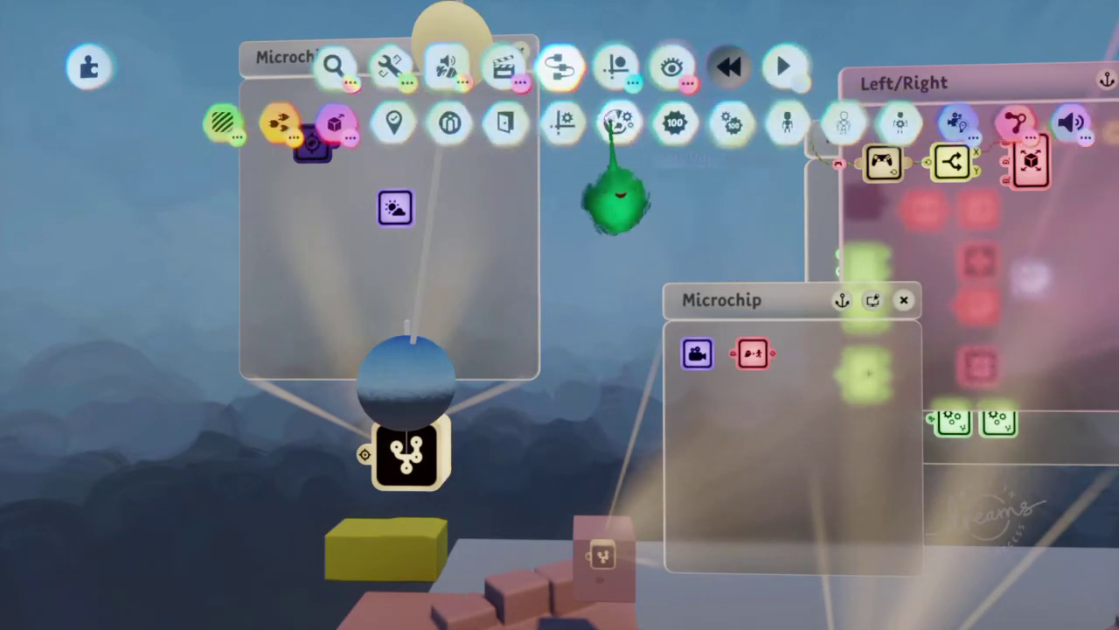
left_click(617, 123)
left_click(276, 282)
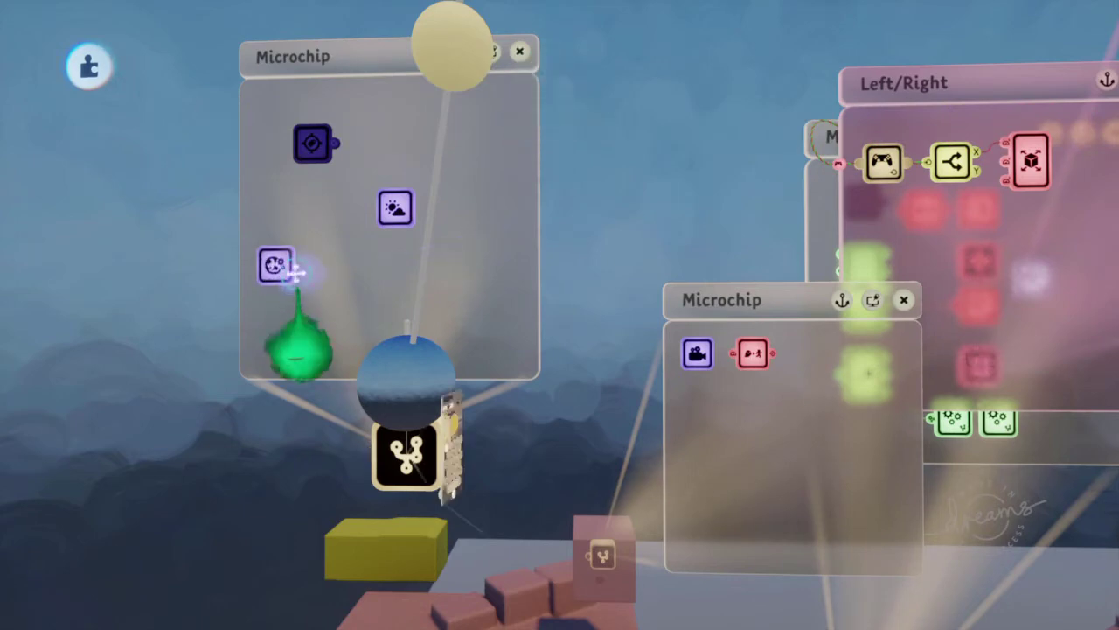
left_click(291, 270)
left_click(507, 184)
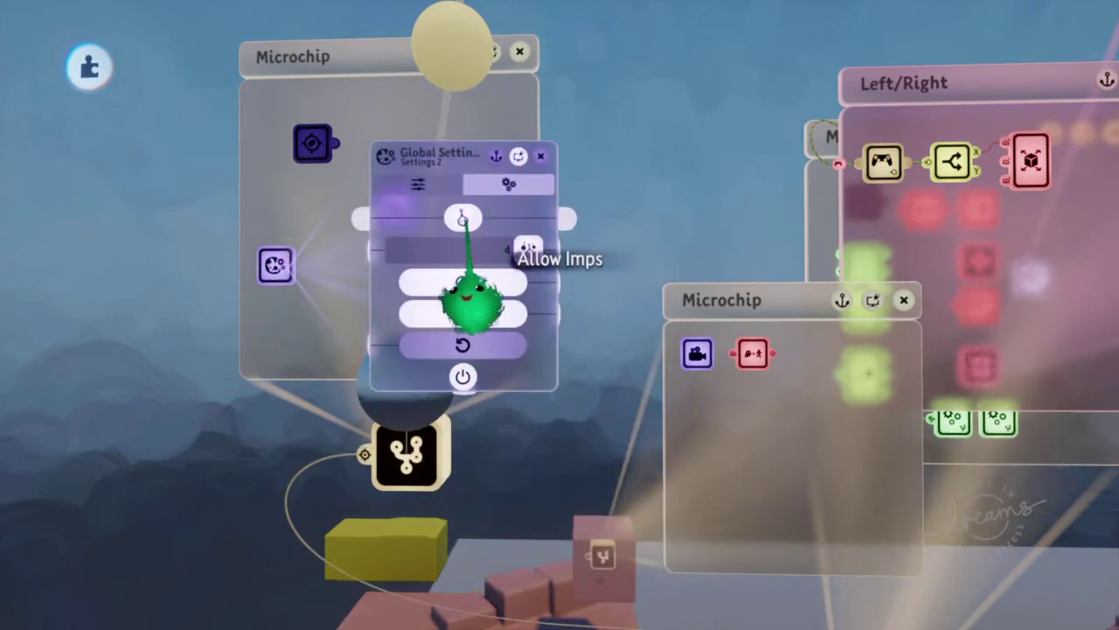
key("Escape")
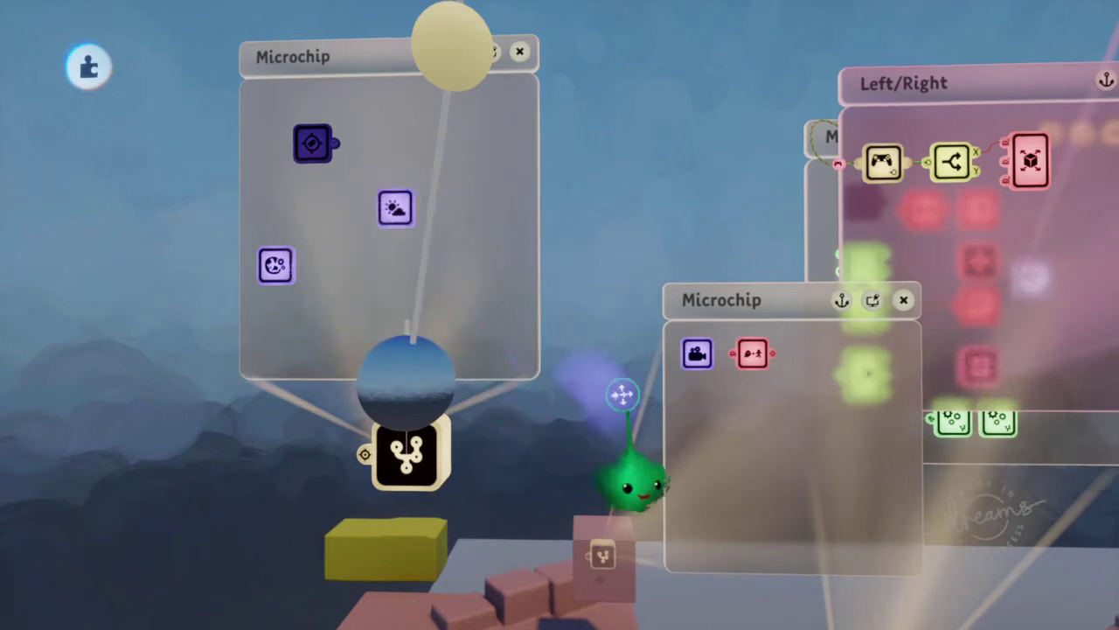
- Widen the cube's microchip window and clone the camera directly beneath the original
middle_click_drag(622, 393, 559, 415)
mouse_move(537, 433)
left_mouse_down()
mouse_move(452, 431)
mouse_move(642, 423)
left_mouse_up()
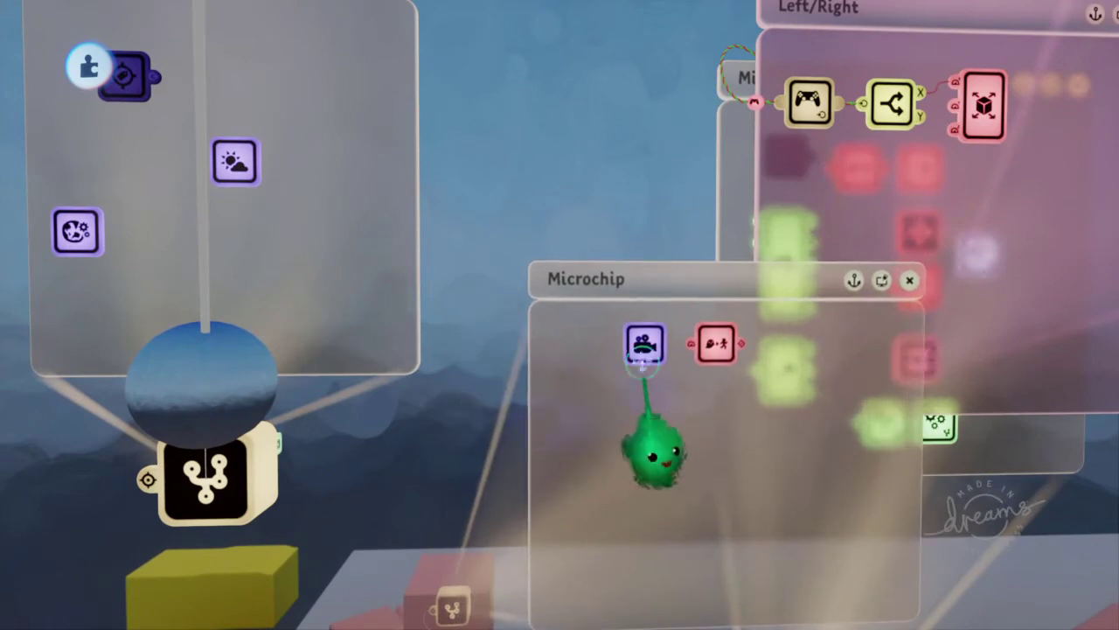
left_click_drag(646, 345, 636, 378)
- Open the original camera's settings and switch its power off
left_click(645, 395)
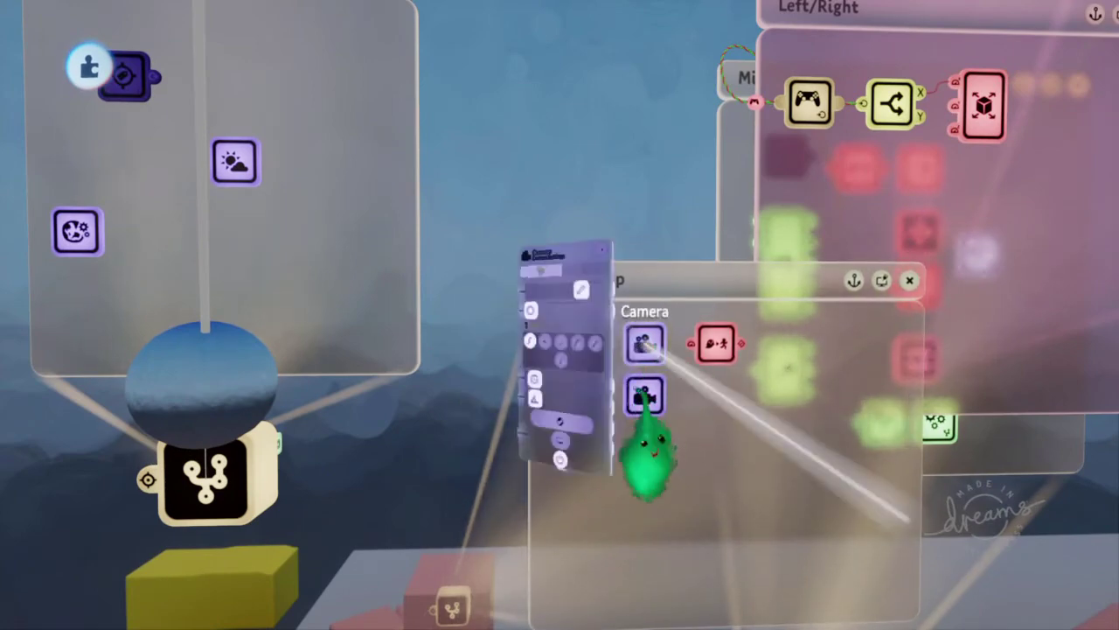
middle_click_drag(516, 527, 844, 202)
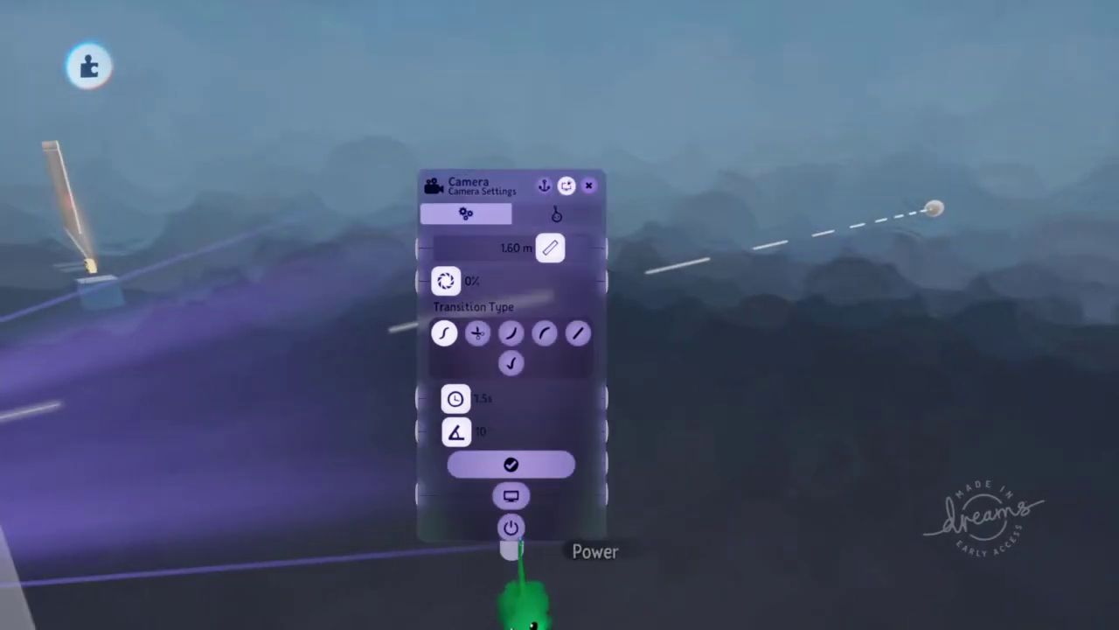
left_click(512, 528)
- Check the cloned camera's view in the camera editor and set its field of view to 62°
scroll(568, 482, "up", 3)
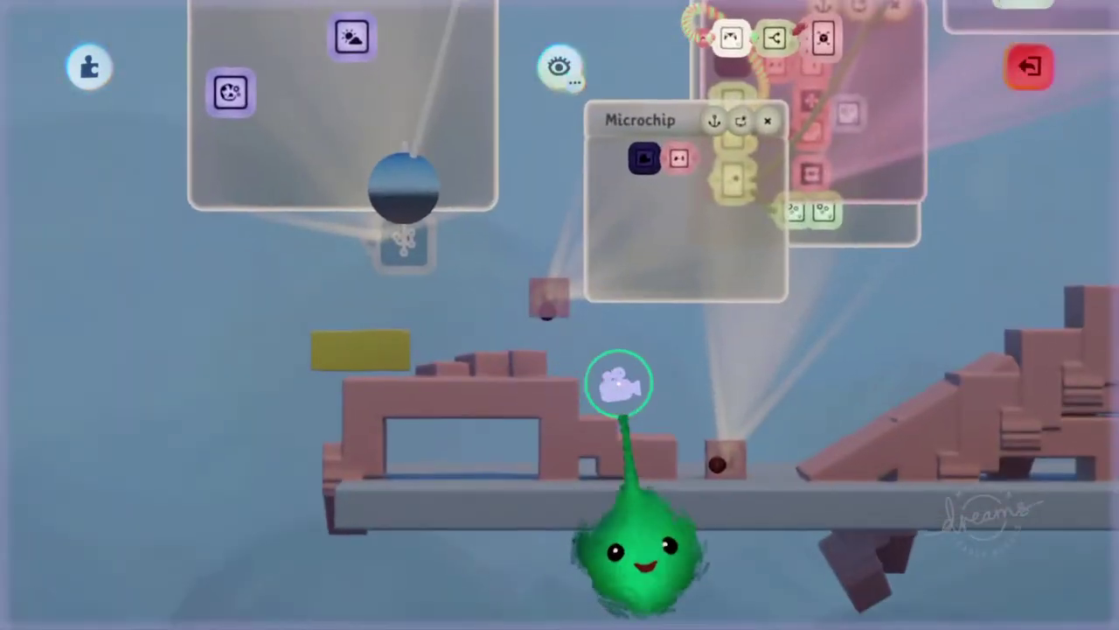
left_click(604, 382)
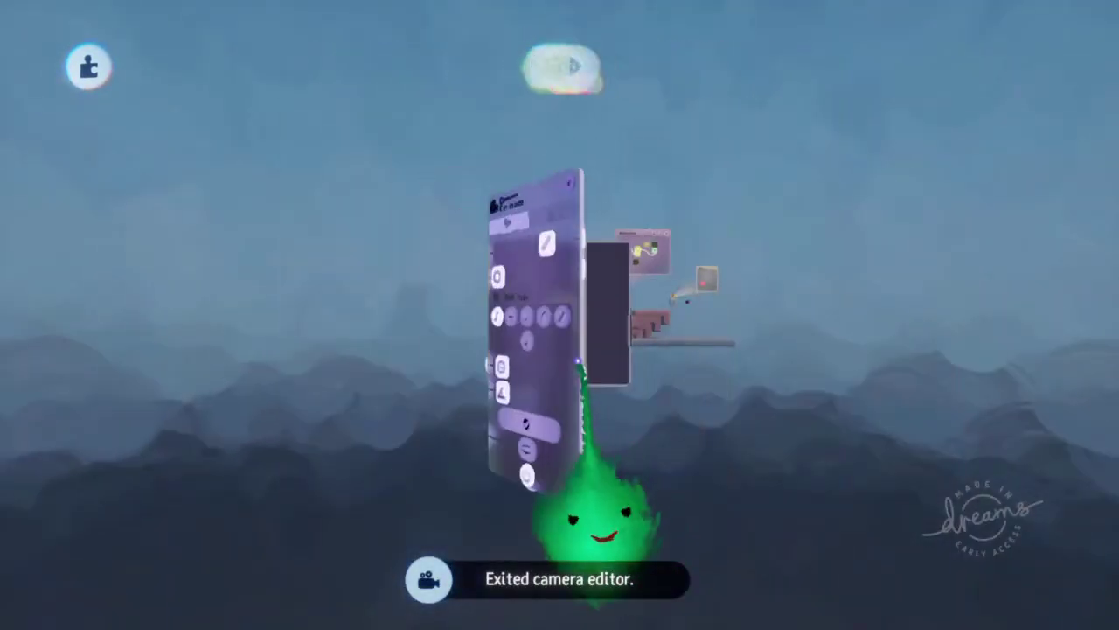
left_click_drag(460, 411, 538, 494)
left_click_drag(539, 414, 486, 414)
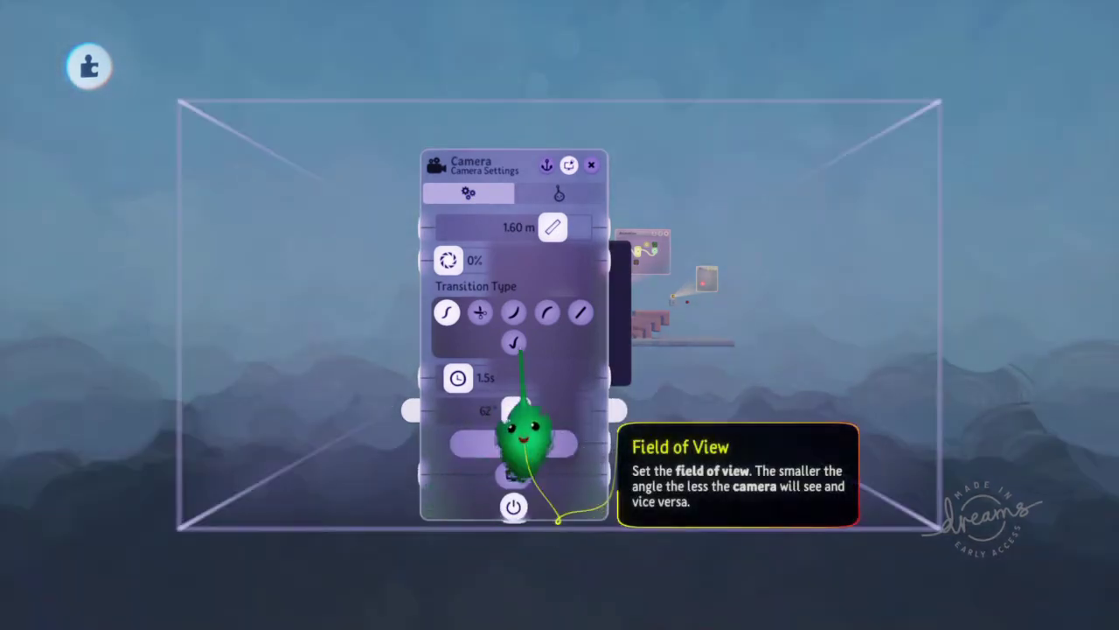
- Move the cloned camera close to the platforms in its camera editor and exit the editor
key("Escape")
left_click(546, 364)
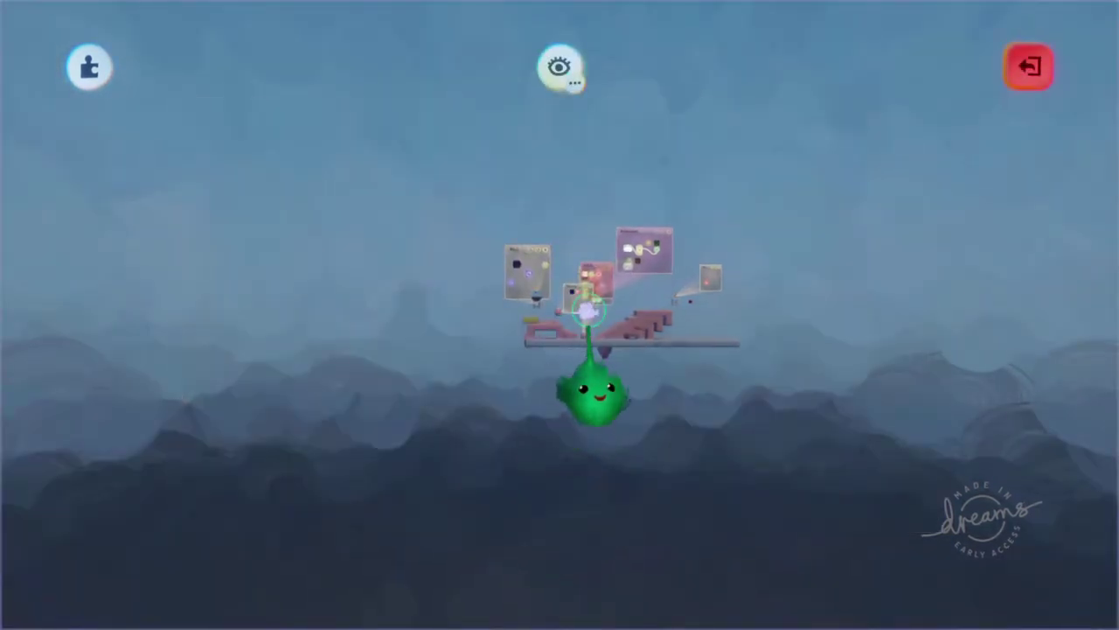
scroll(555, 333, "up", 10)
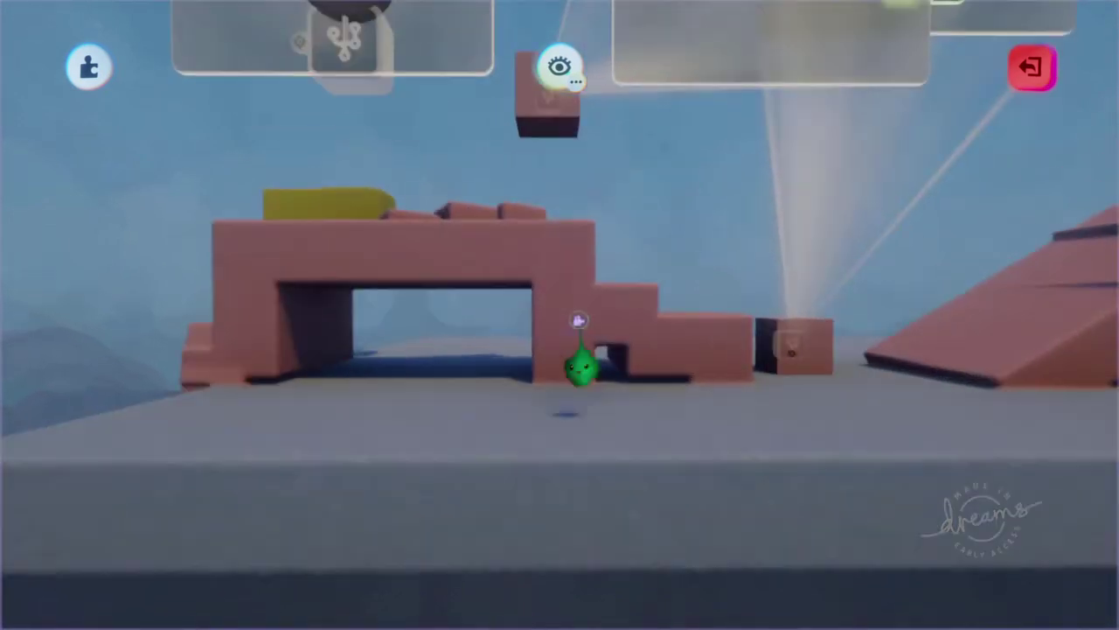
middle_click_drag(577, 320, 606, 367)
key("Escape")
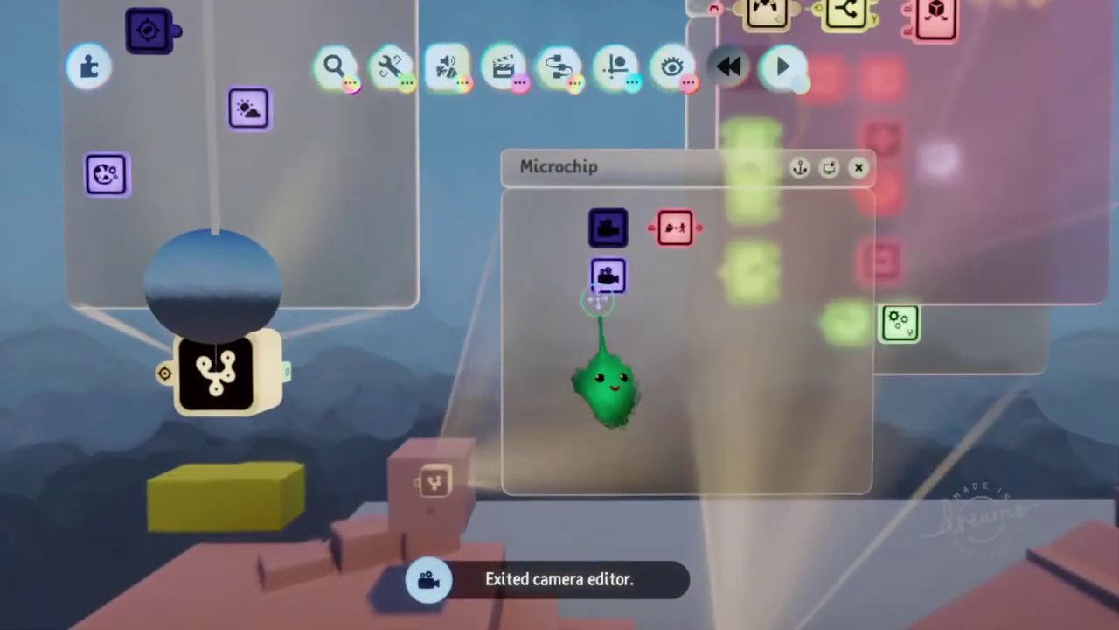
- Reframe the cloned camera on the platforms from farther back in its camera editor, and exit the editor
left_click(607, 281)
key("Escape")
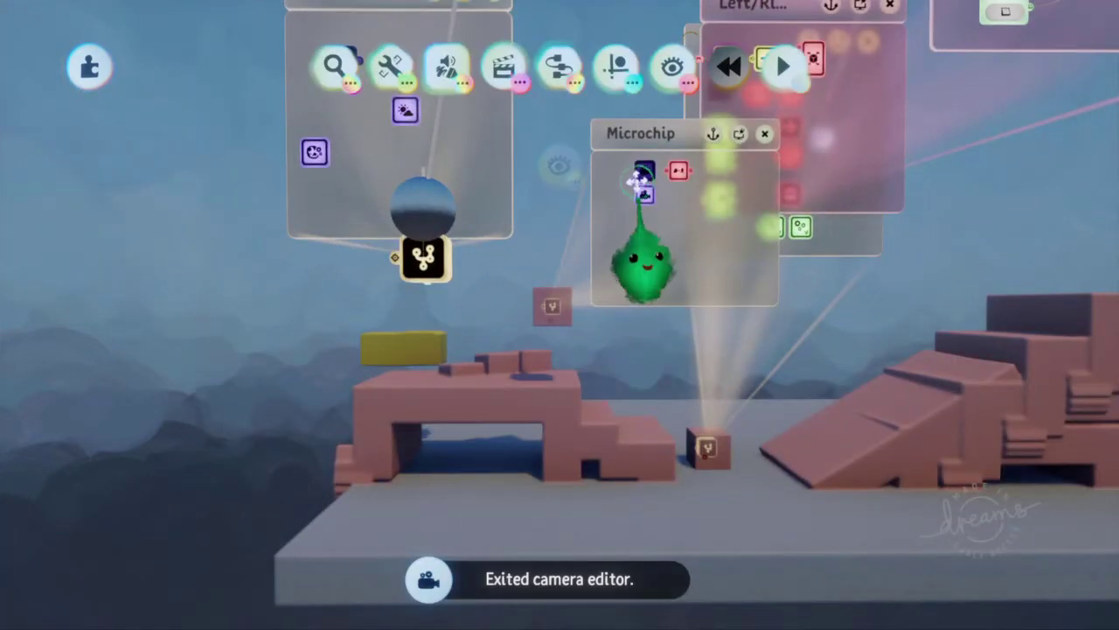
left_click(643, 189)
key("Escape")
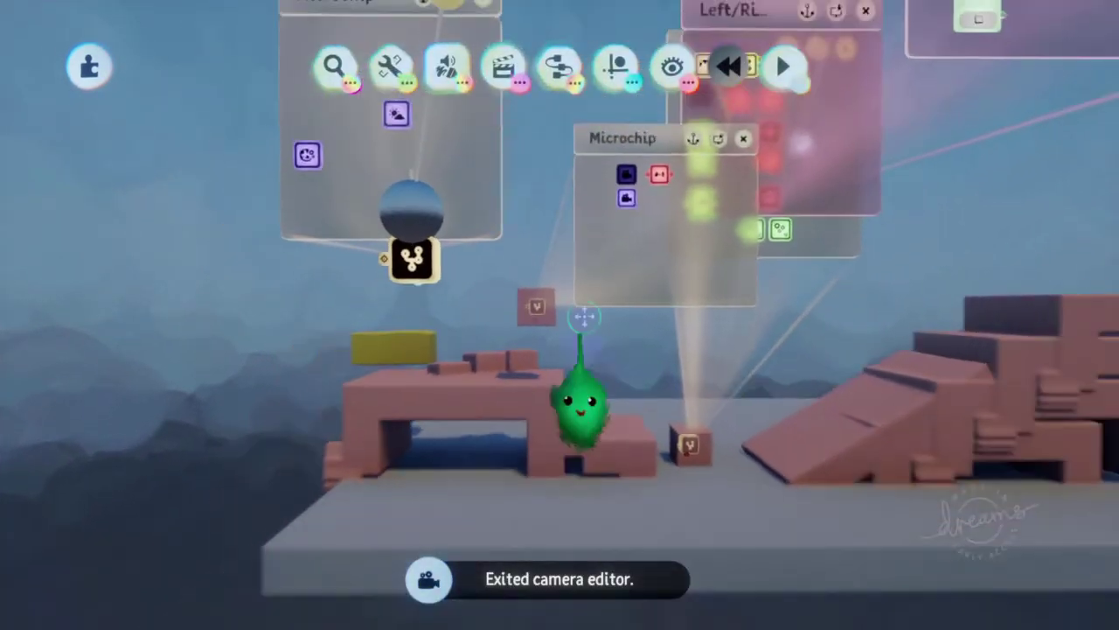
- Play-test the scene to check the cloned camera's framing, and return to editing
key("Escape")
left_click(317, 437)
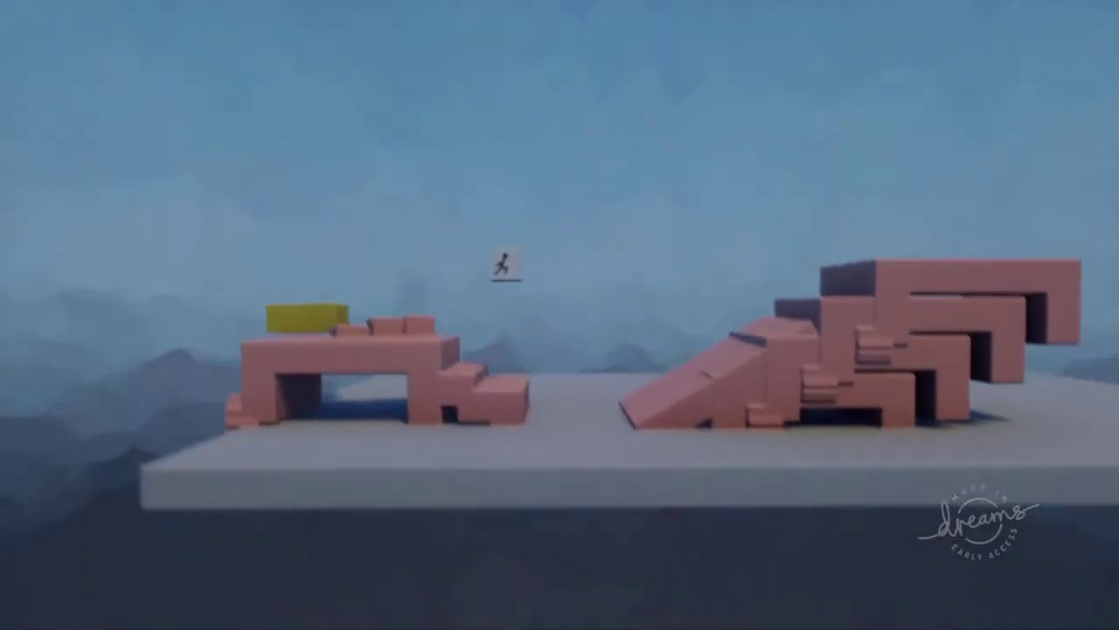
key("Escape")
left_click(272, 442)
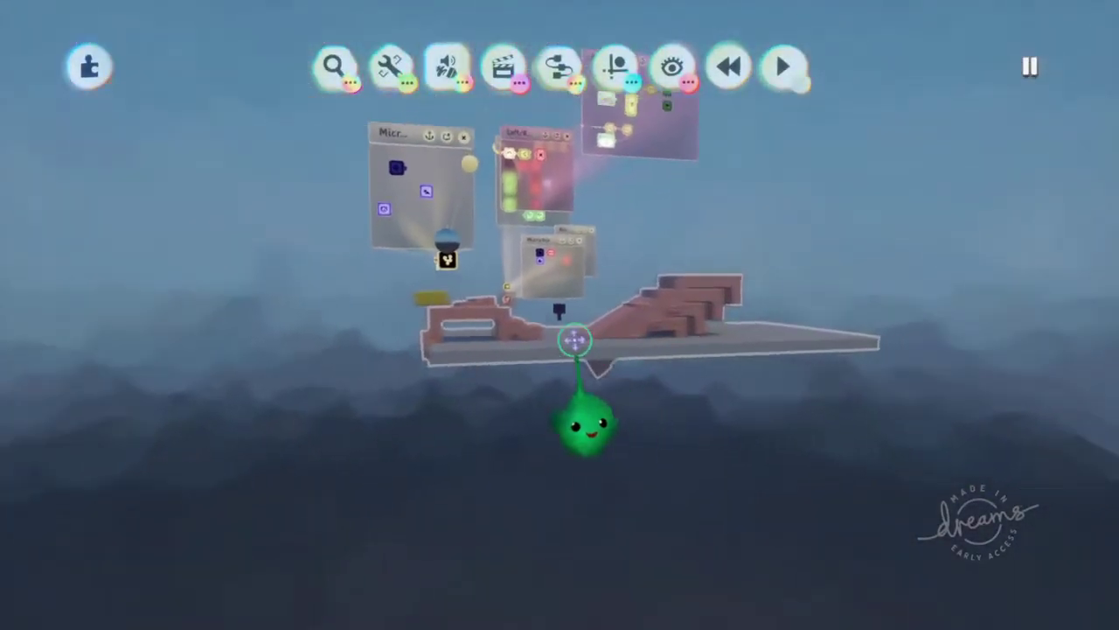
- Open the Follower's settings and check the original camera's view in its camera editor
scroll(589, 238, "up", 10)
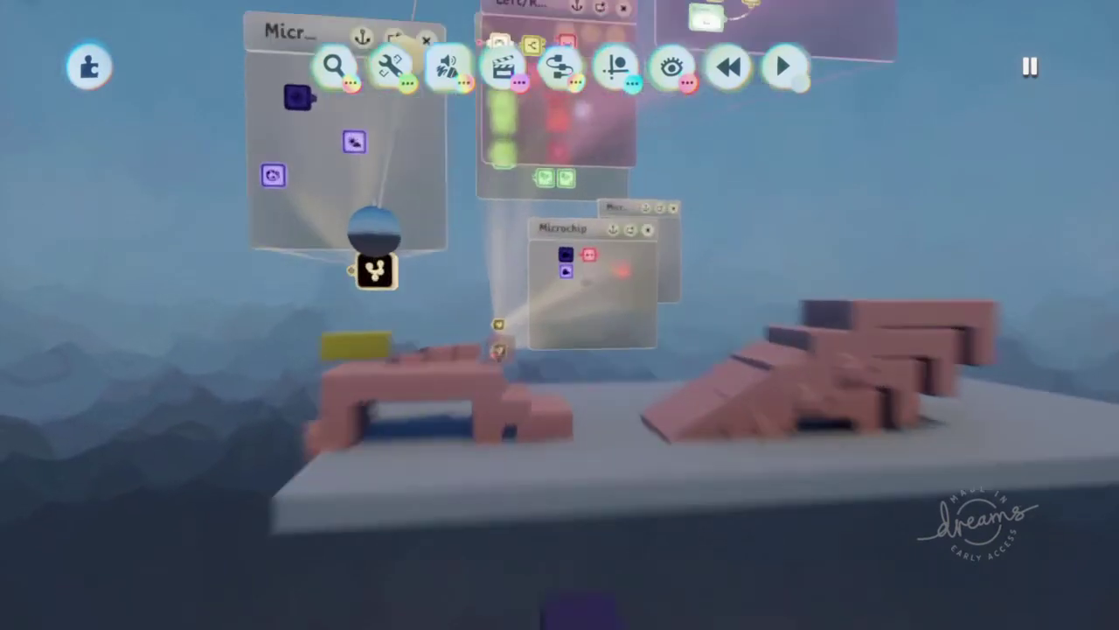
scroll(635, 323, "down", 10)
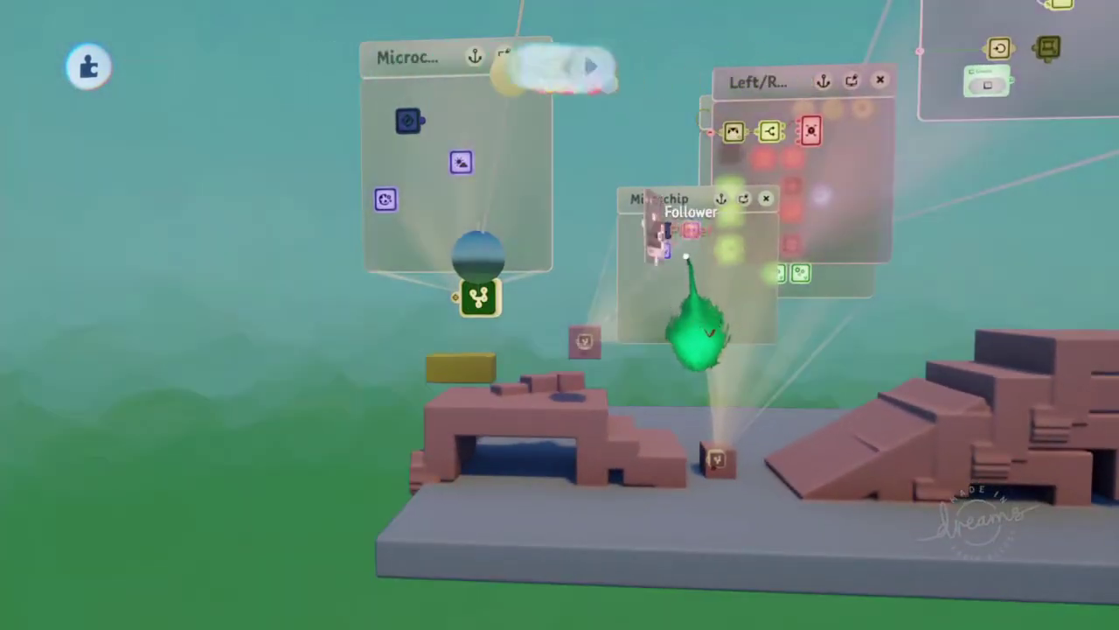
left_click(691, 230)
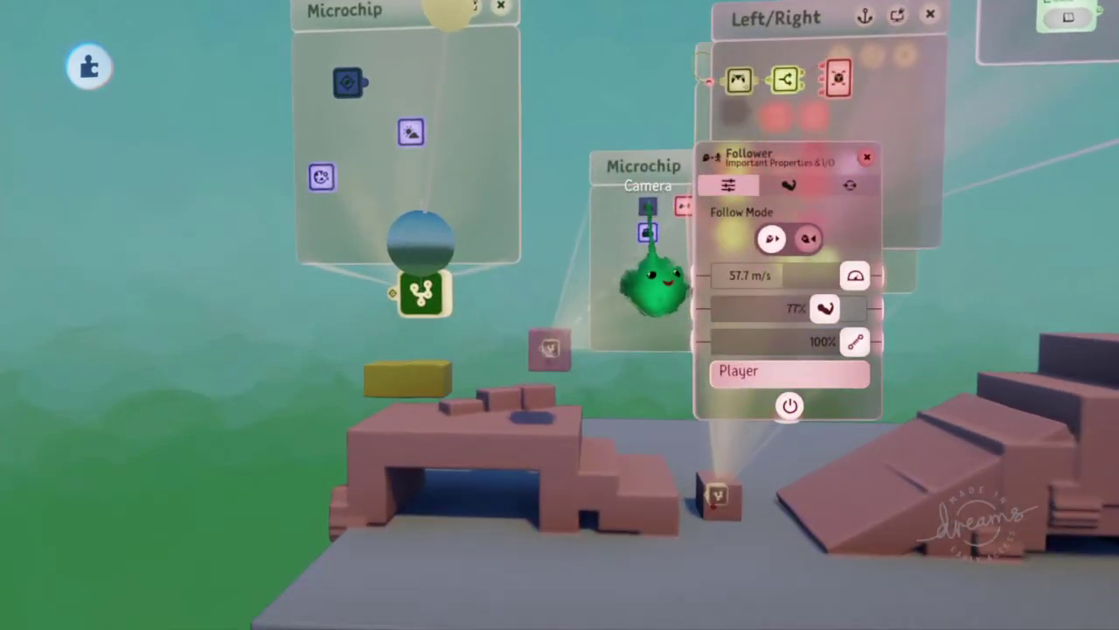
left_click(648, 208)
key("Escape")
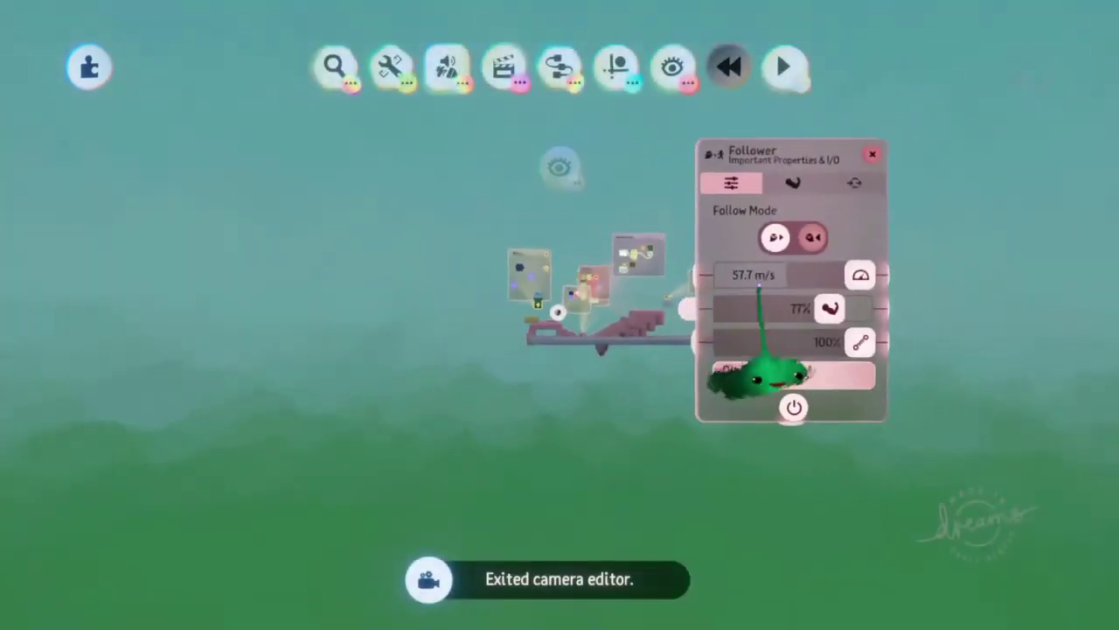
- Move the Follower's settings window beneath the platforms, inspect the camera microchip up close, and close the settings
left_click_drag(800, 302, 574, 326)
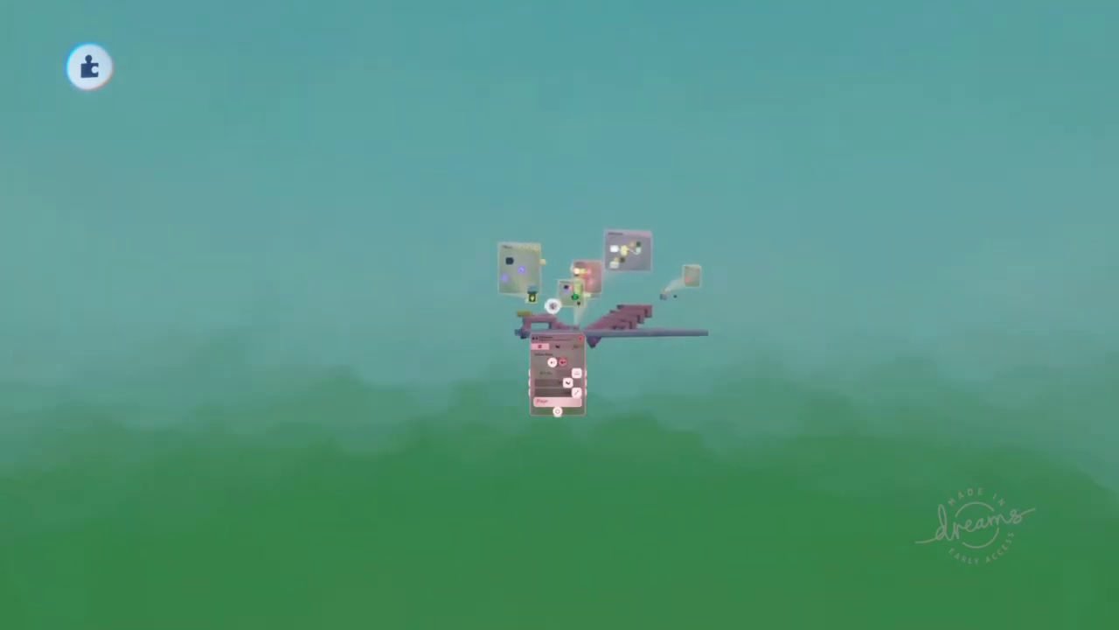
middle_click_drag(598, 344, 604, 335)
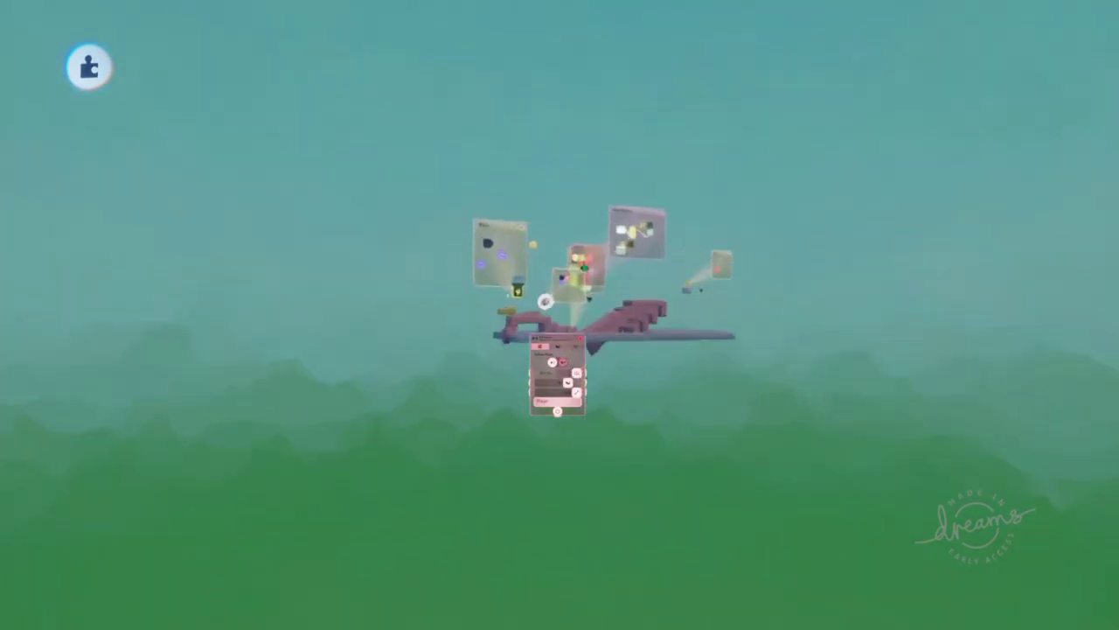
scroll(585, 268, "up", 10)
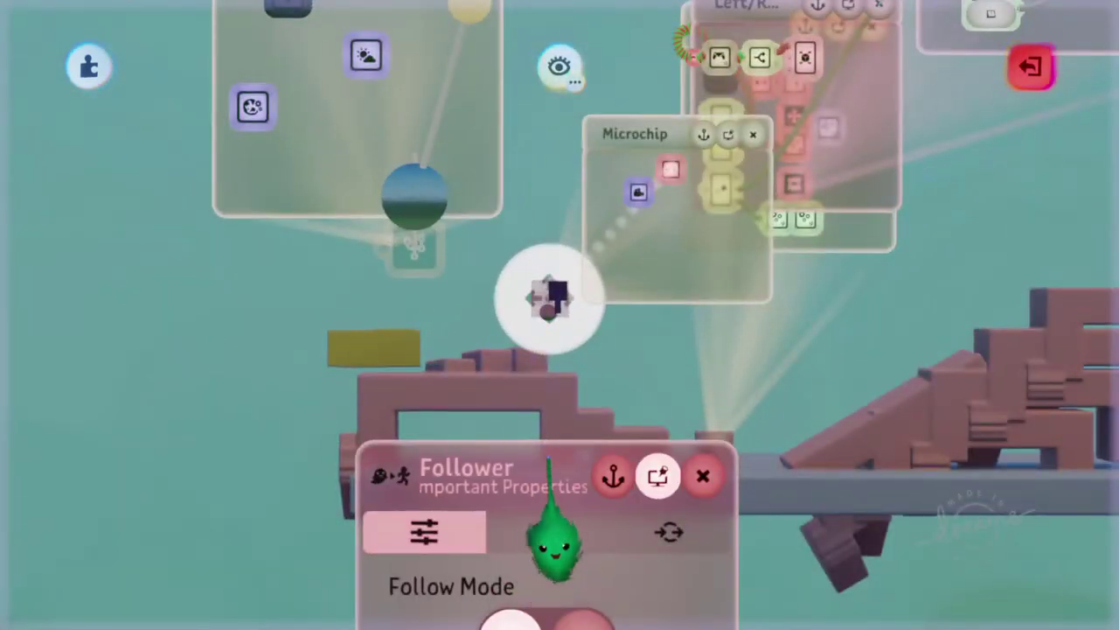
key("Escape")
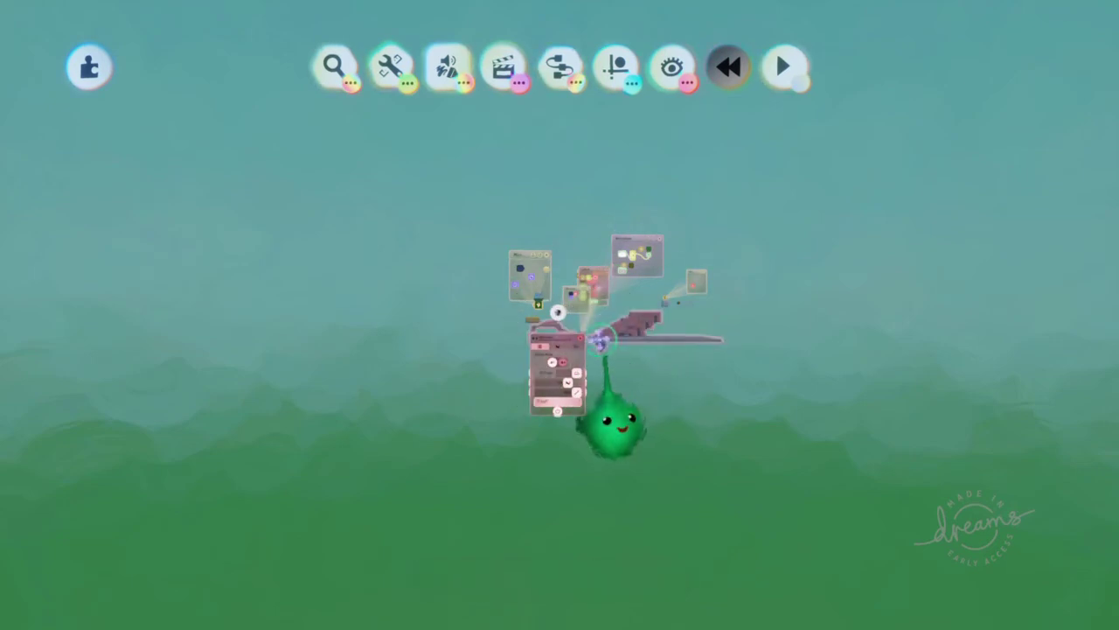
left_click(580, 338)
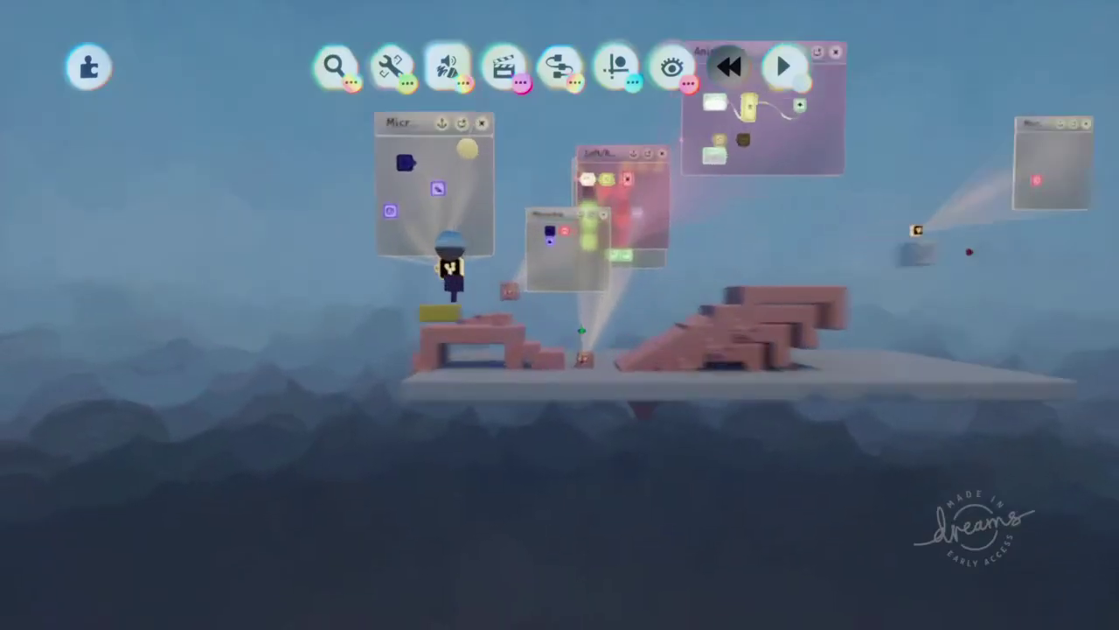
- Bring up the scene's main options to start another play test
scroll(539, 219, "up", 3)
key("Escape")
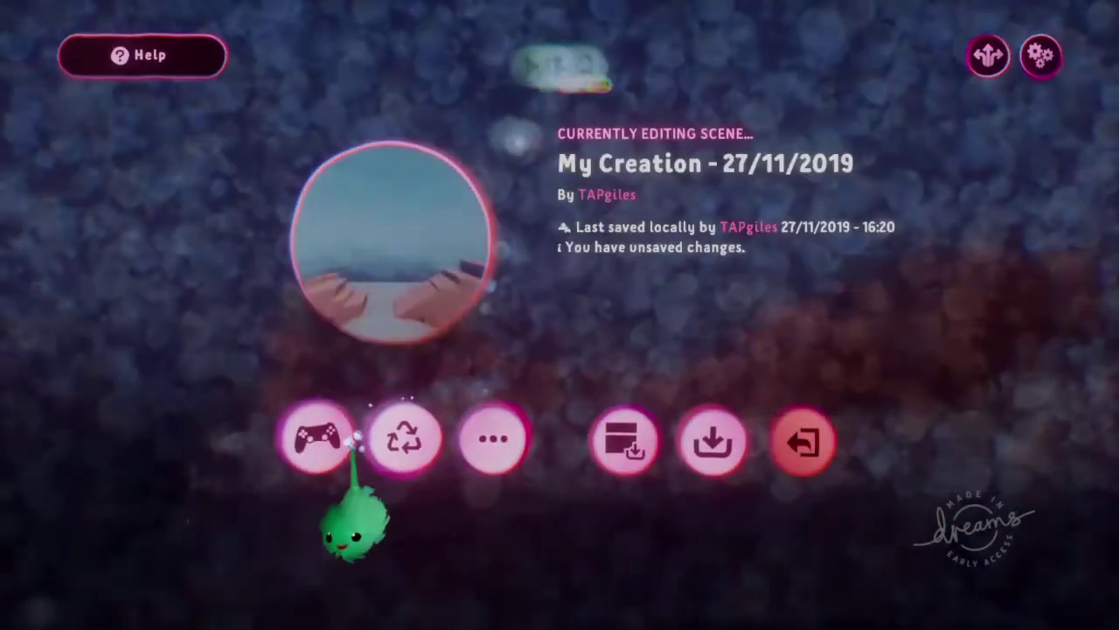